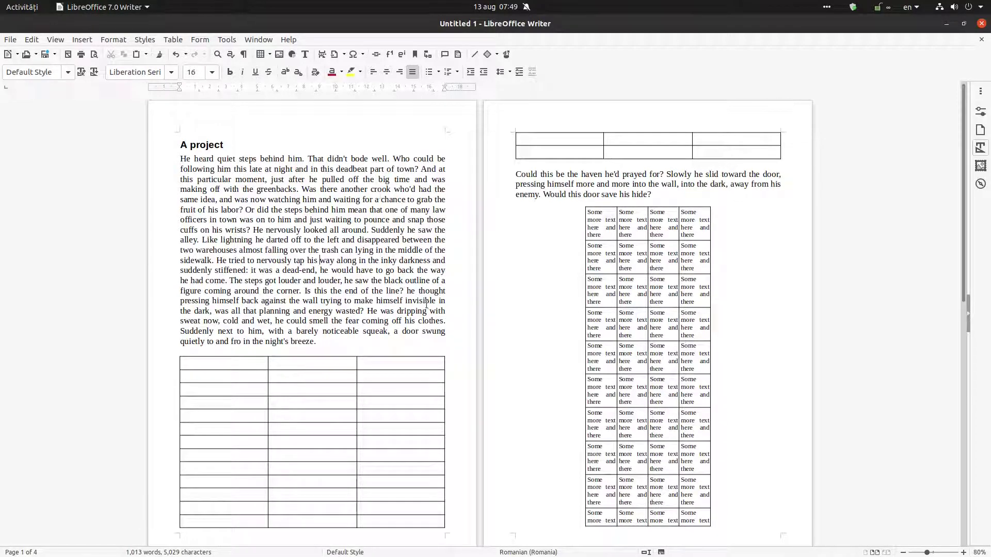
Scroll through the four-page 'A project' document to review its story text and tables.
scroll(438, 309, "down", 2)
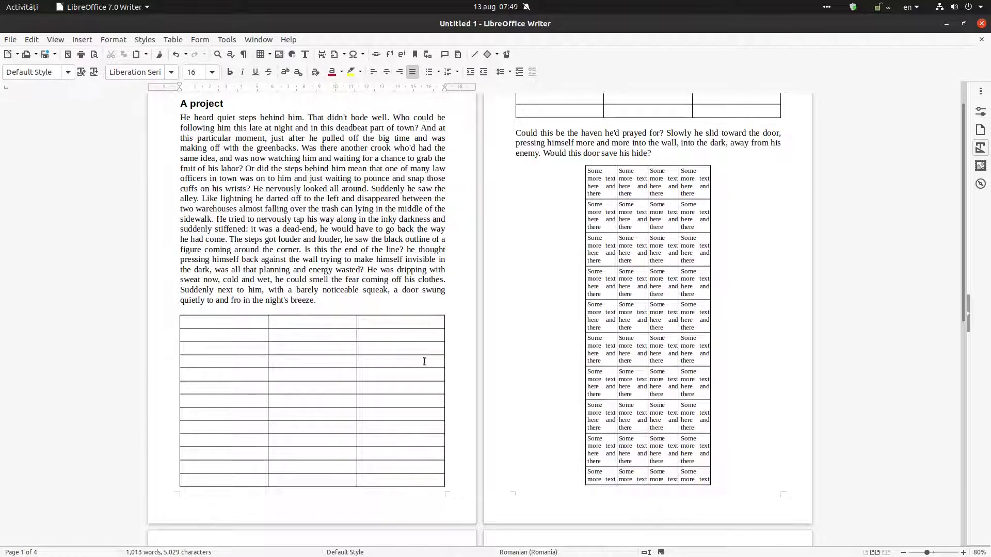
scroll(424, 361, "down", 10)
scroll(627, 290, "up", 4)
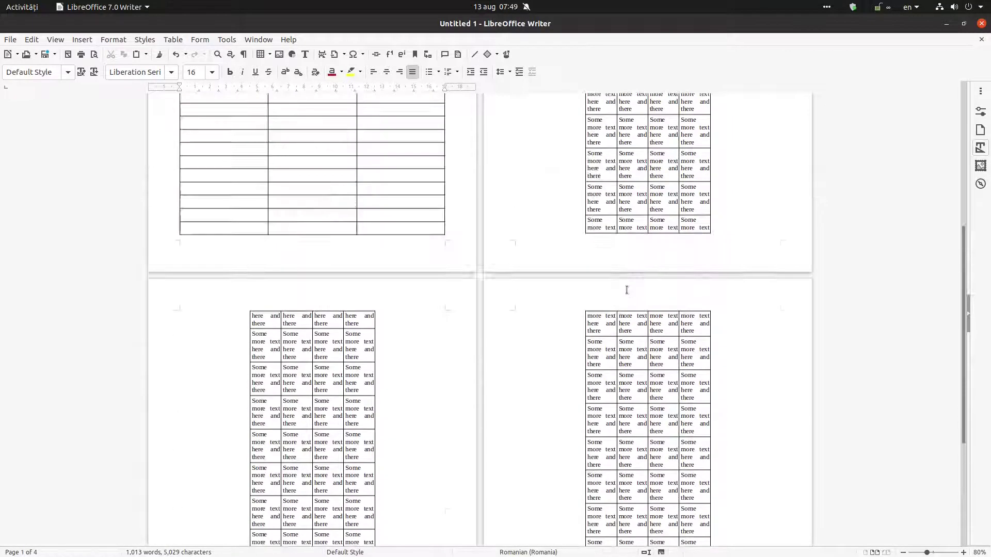
scroll(441, 454, "up", 10)
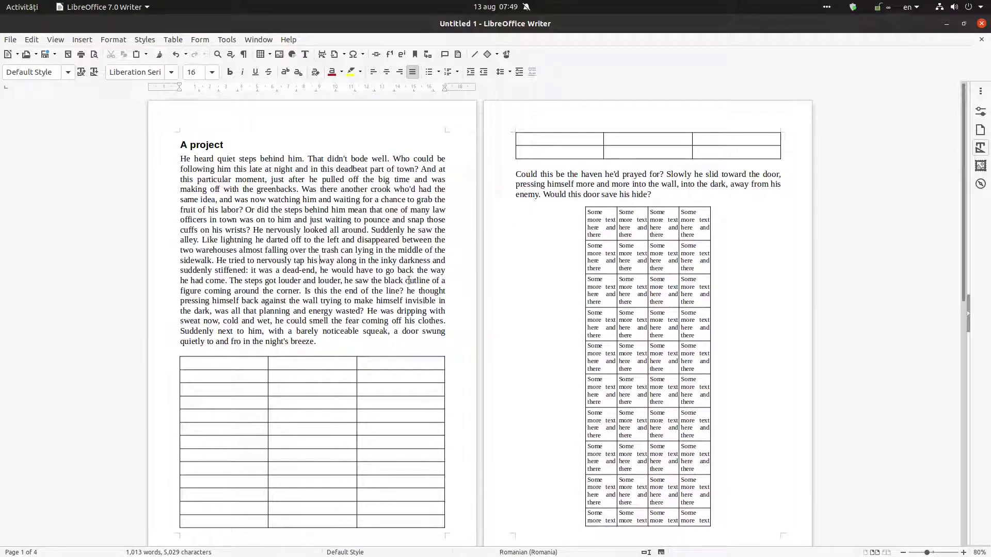
right_click(301, 363)
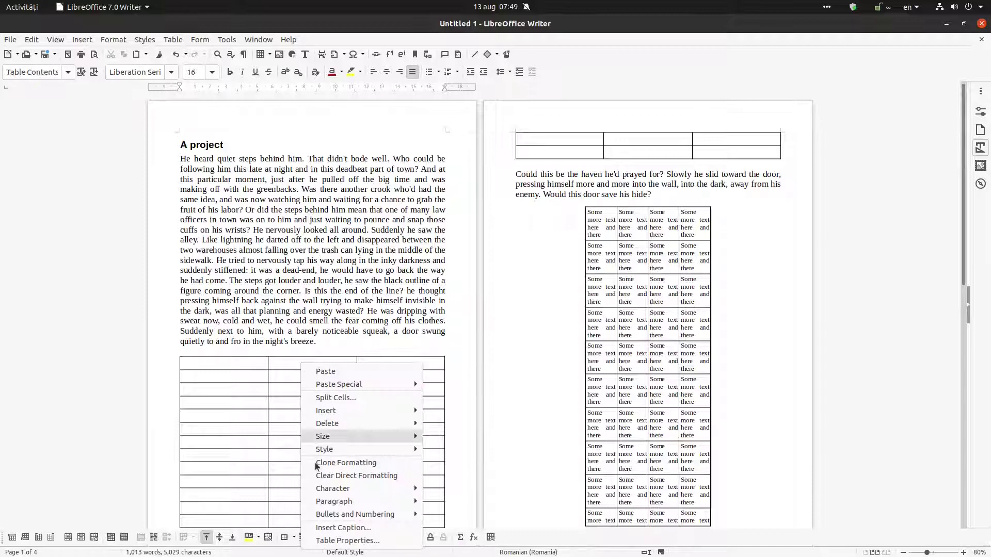
left_click(323, 541)
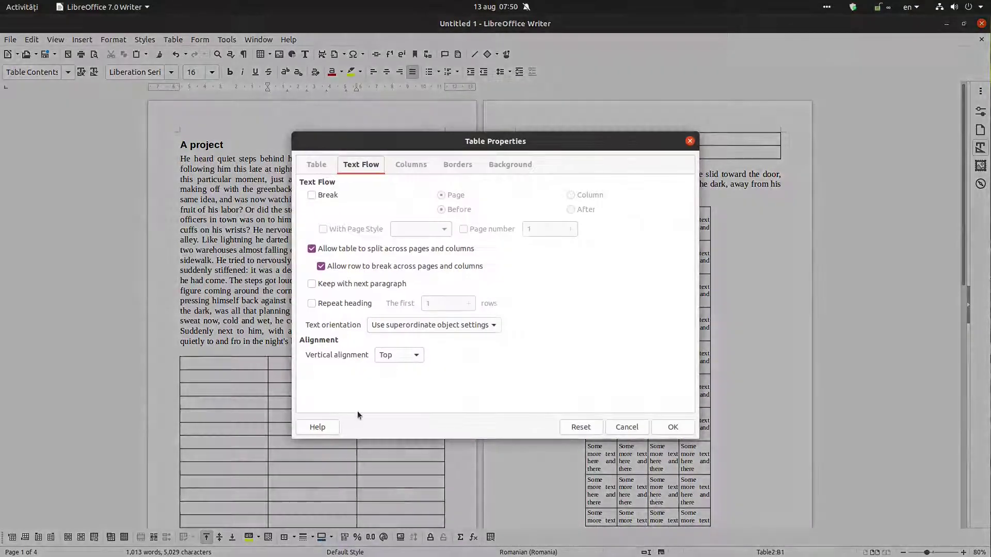
left_click(317, 164)
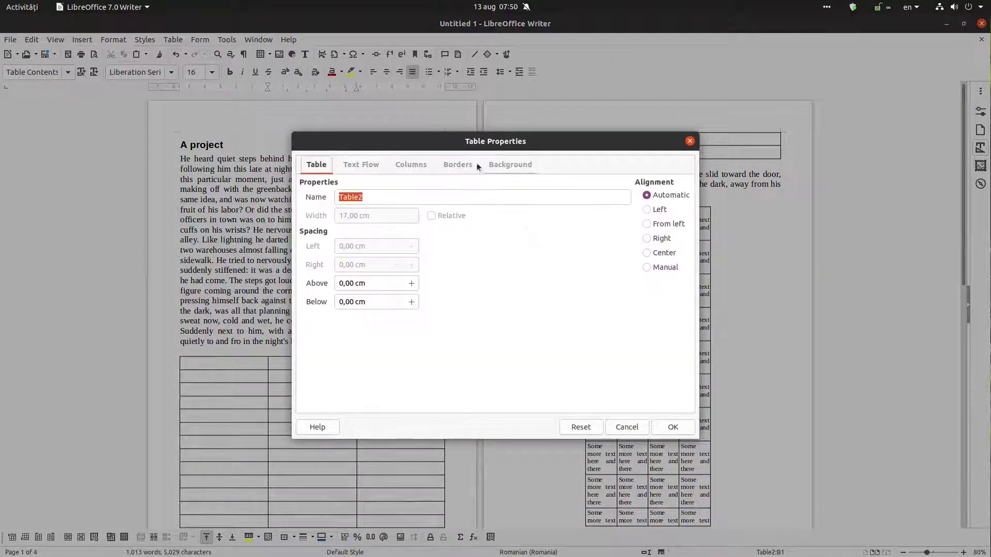
left_click(357, 165)
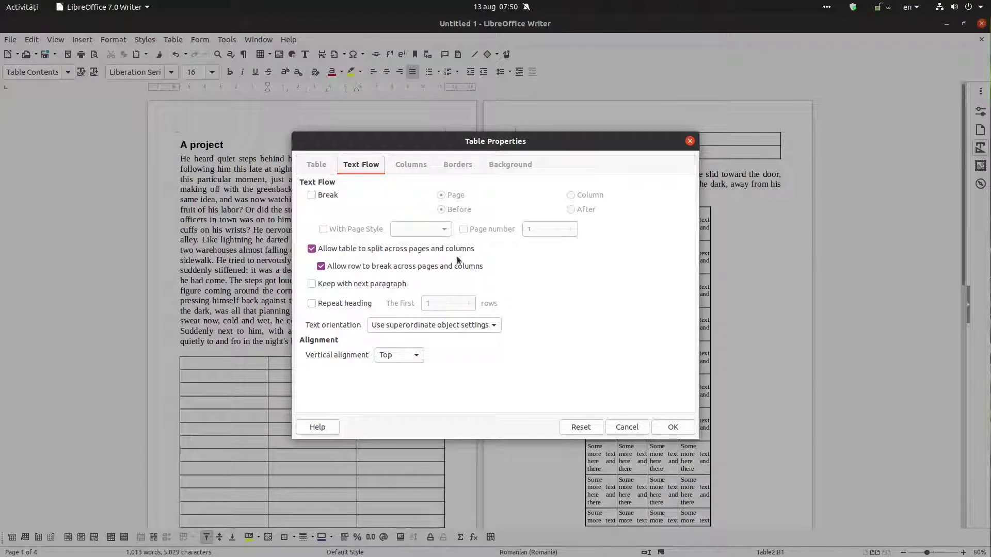
left_click(666, 428)
Add an empty paragraph after the story paragraph.
scroll(358, 320, "down", 2)
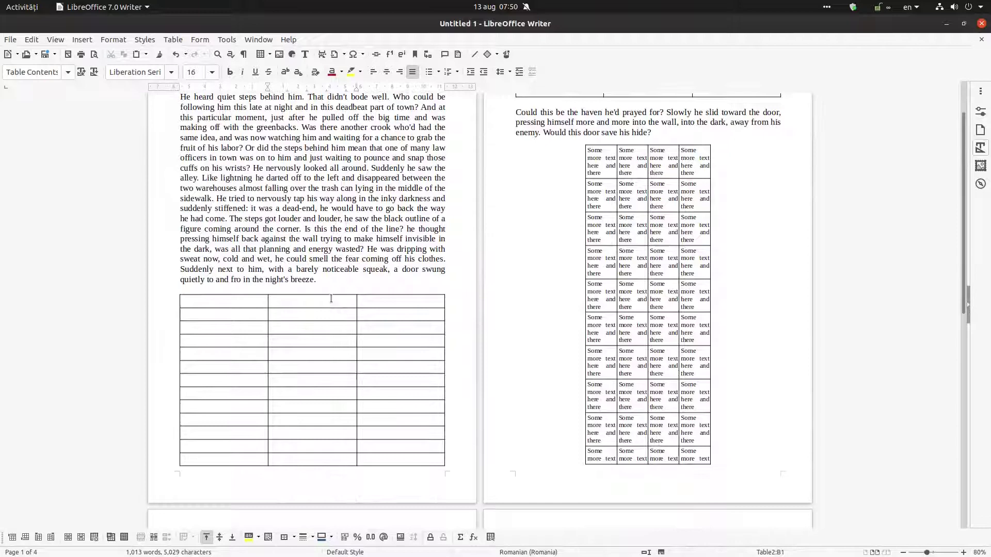
left_click(332, 276)
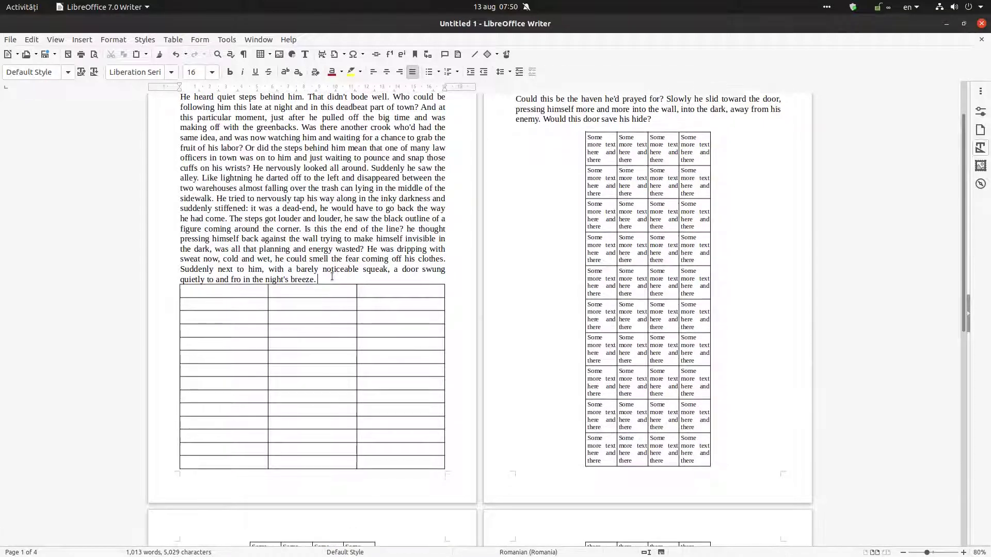
scroll(403, 286, "up", 2)
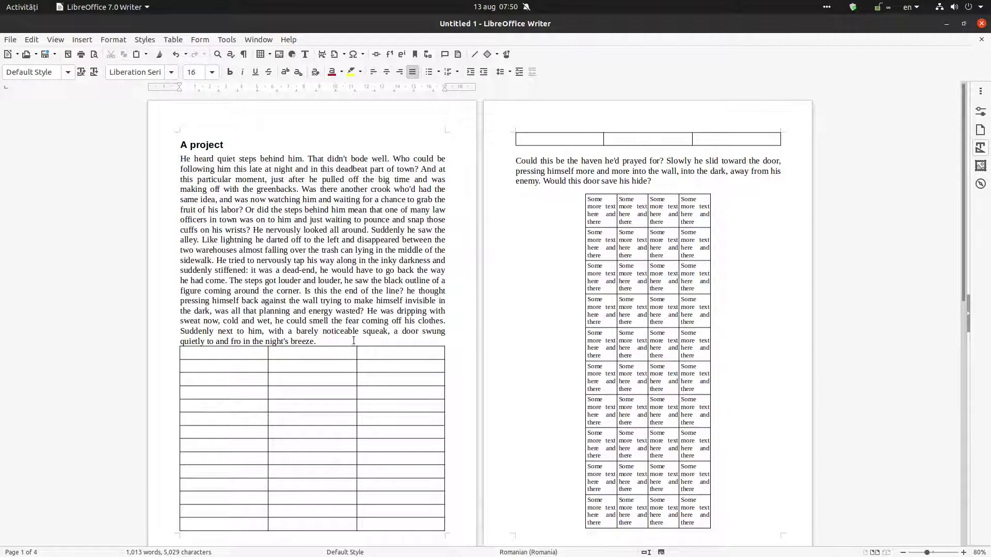
key("Return")
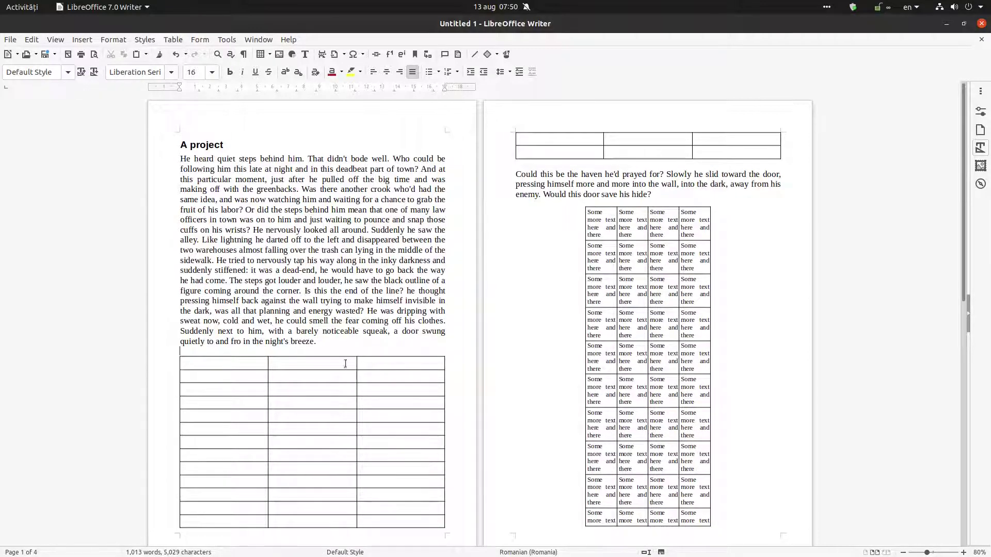
Untick 'Allow table to split across pages and columns' for the empty grid table.
right_click(345, 364)
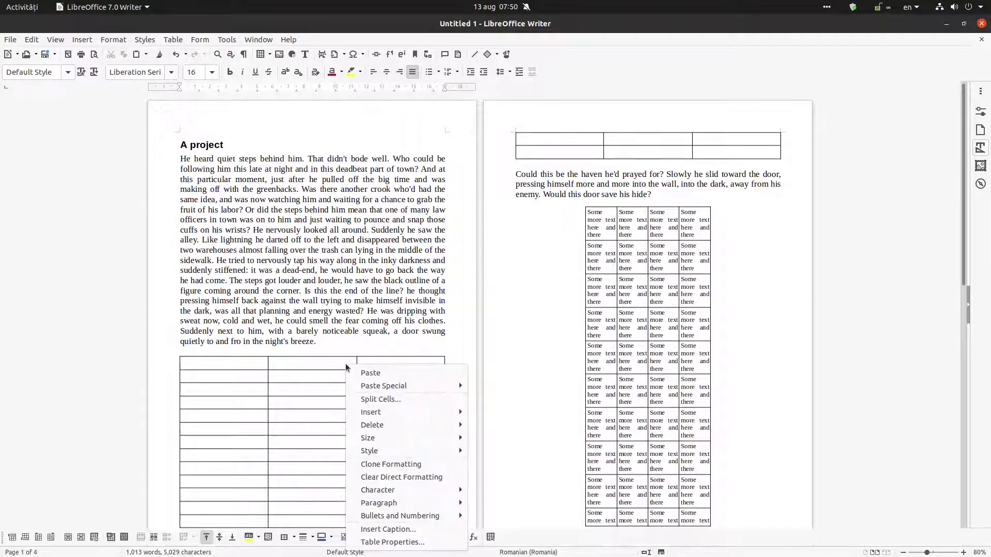
left_click(392, 542)
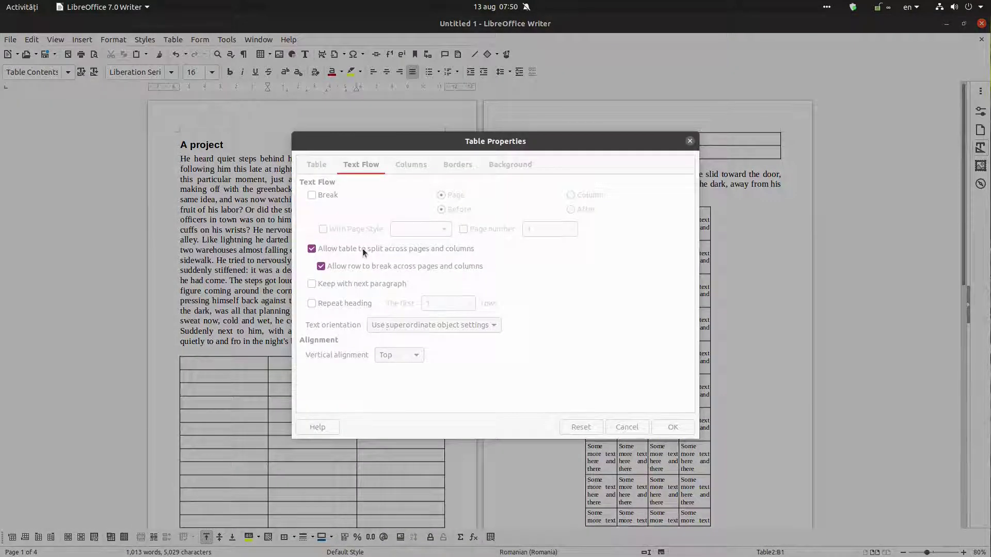
left_click(363, 248)
left_click(371, 249)
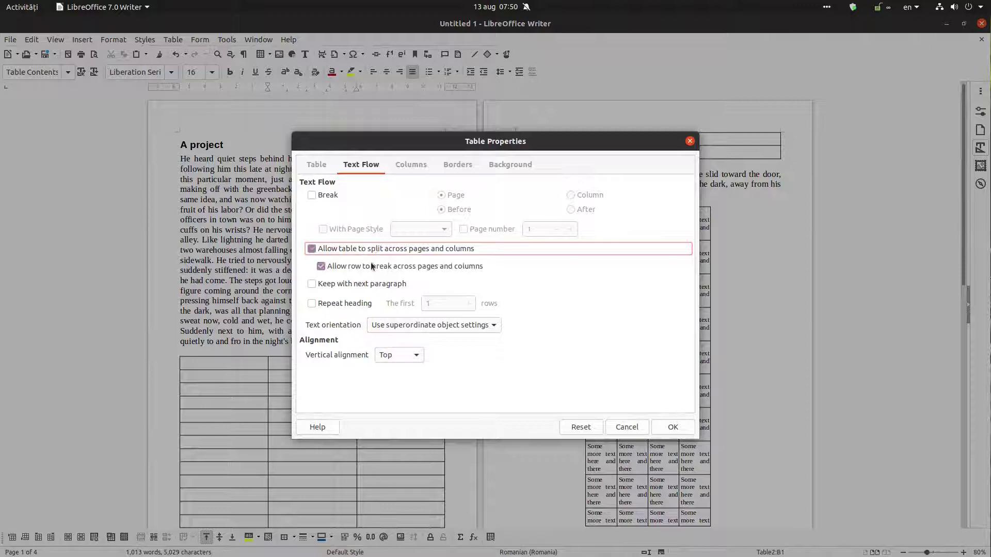
left_click(371, 249)
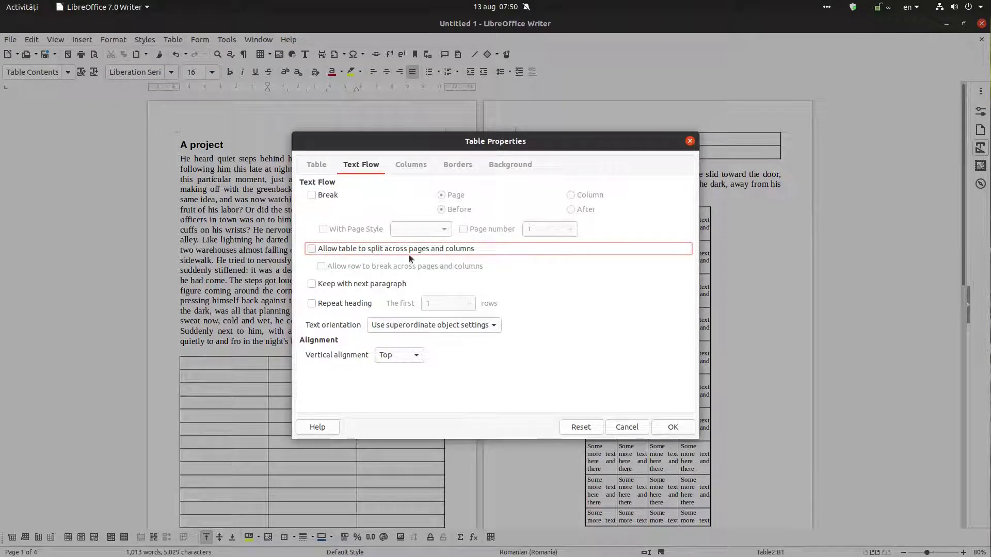
left_click(657, 429)
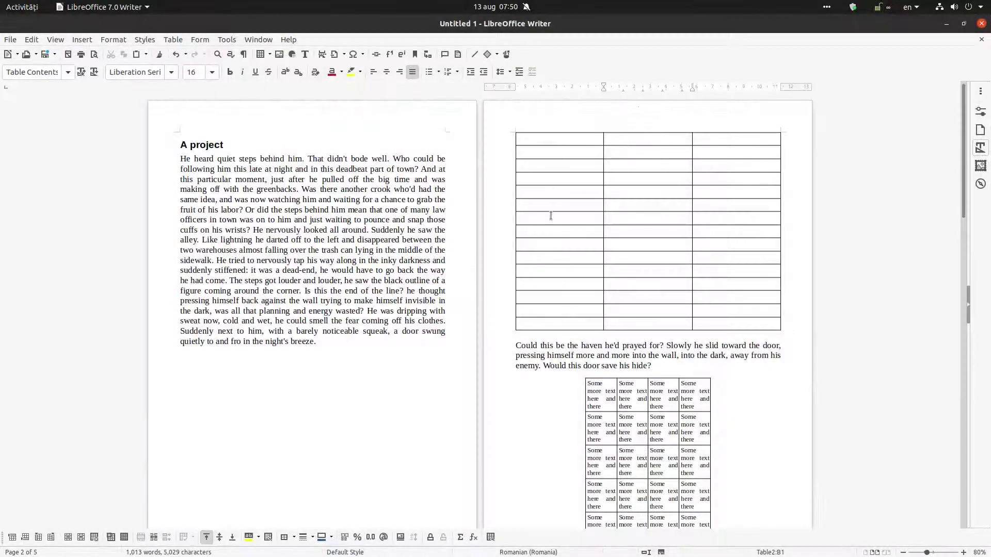
Untick 'Allow row to break' and 'Allow table to split' for the text-filled table.
scroll(551, 319, "down", 3)
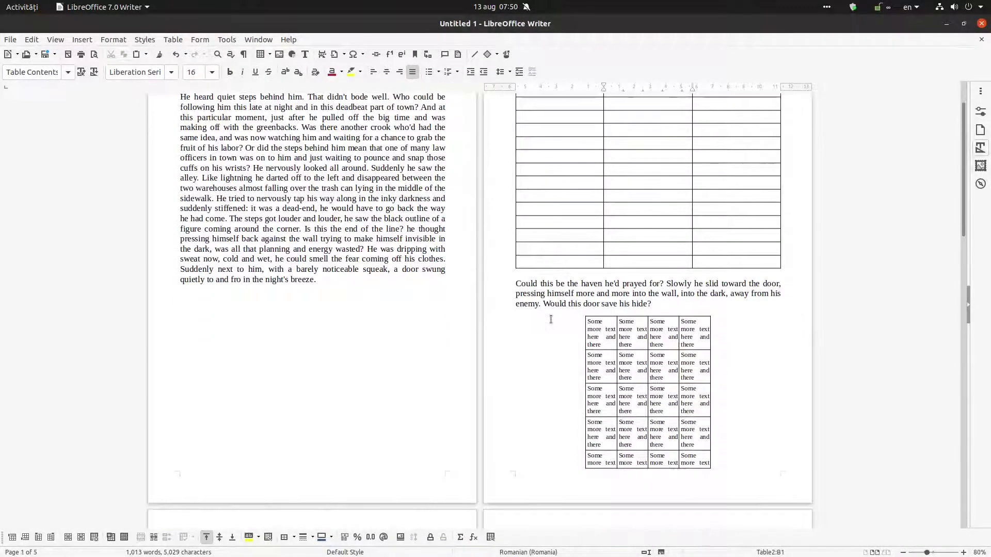
right_click(603, 340)
left_click(645, 517)
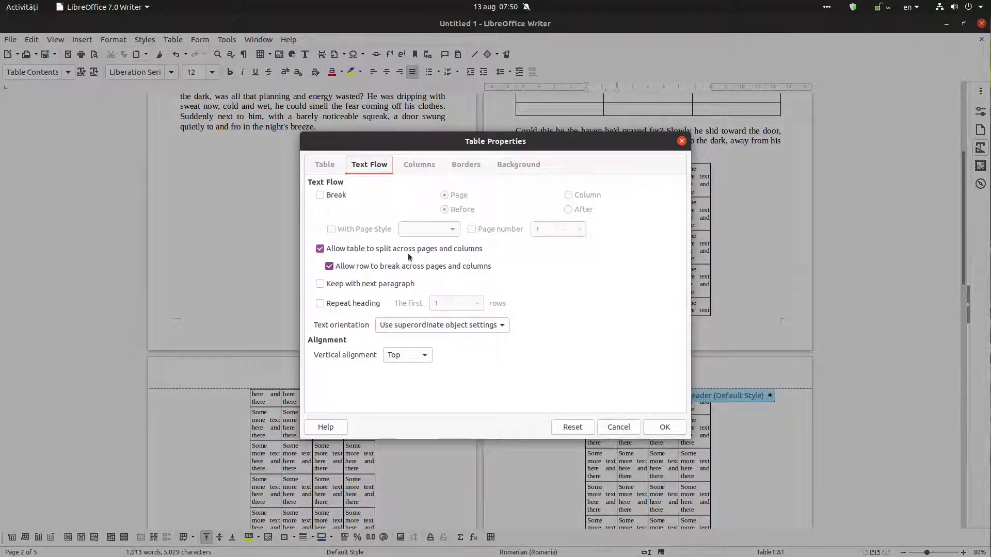
left_click(404, 265)
left_click(404, 250)
left_click(663, 428)
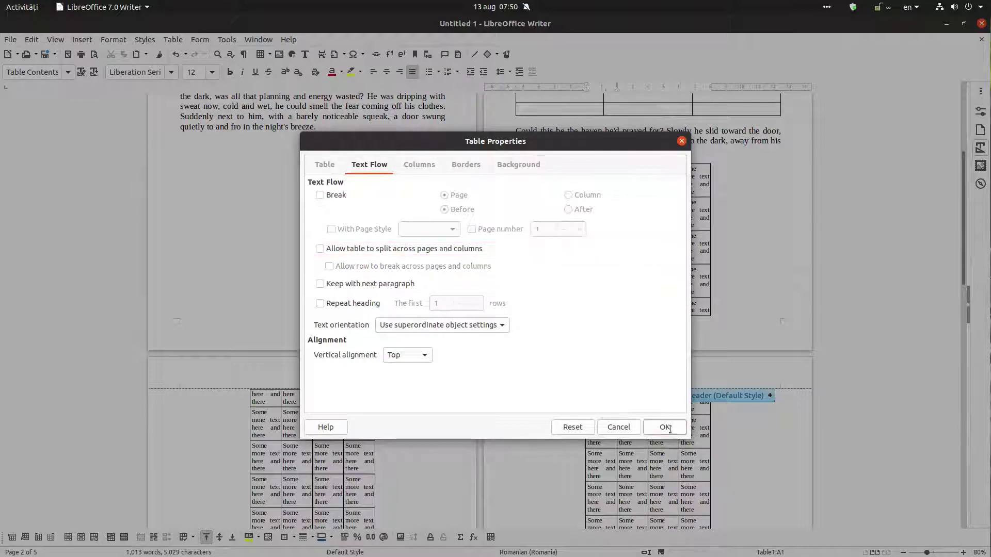
Review the new layout and place the insertion point on the line after the story.
scroll(663, 415, "up", 10)
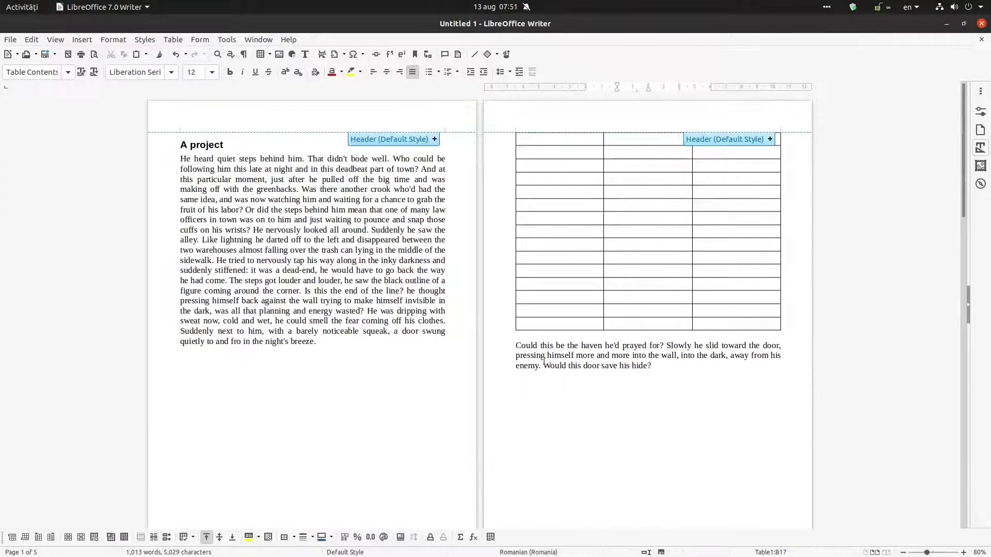
scroll(610, 180, "down", 10)
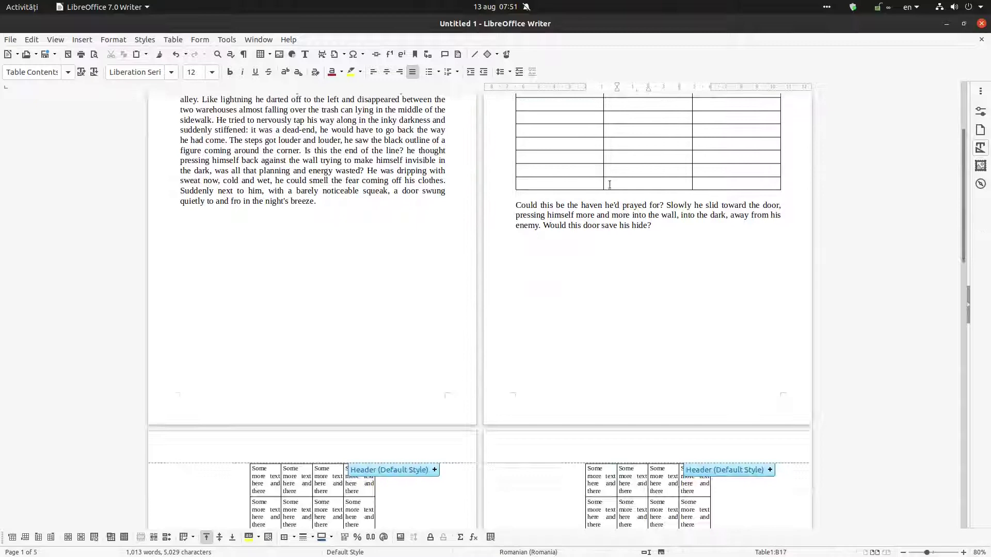
scroll(524, 239, "down", 5)
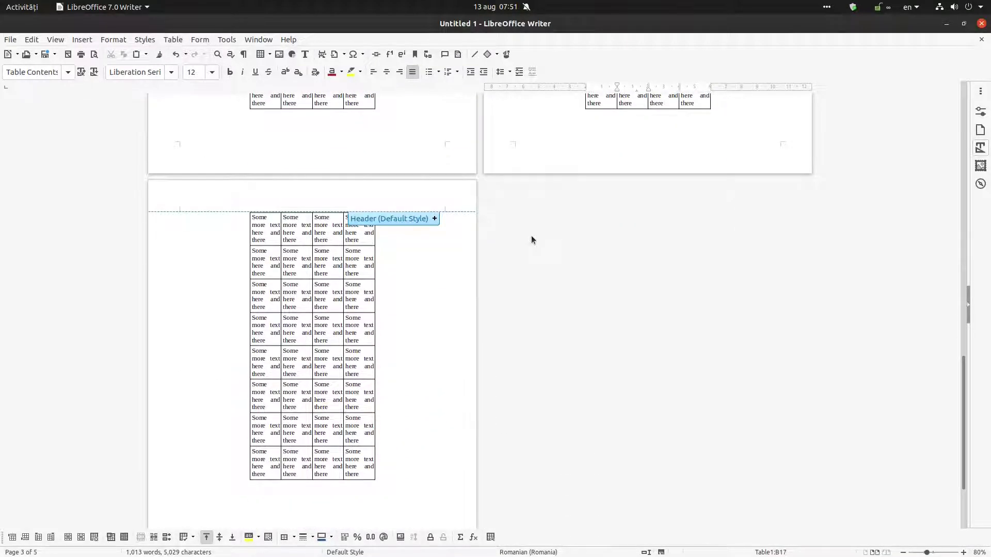
scroll(533, 239, "up", 15)
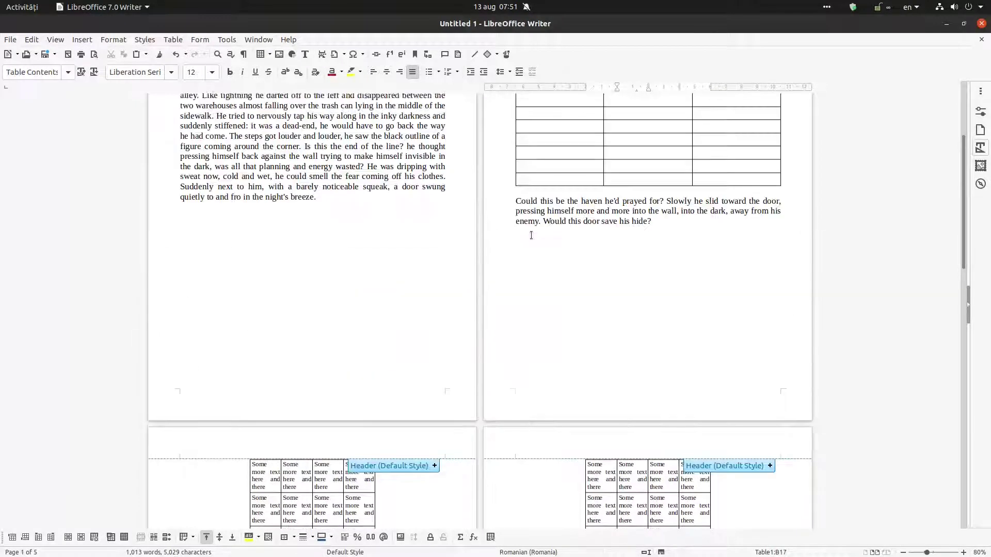
scroll(531, 235, "up", 3)
left_click(381, 340)
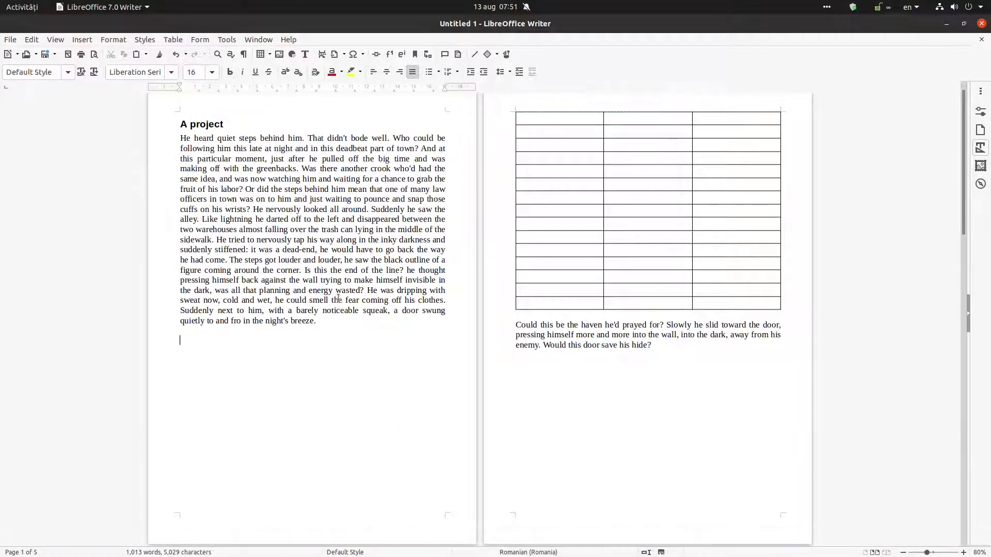
Insert a 3-column, 5-row table with row breaking and table splitting both disabled.
left_click(261, 54)
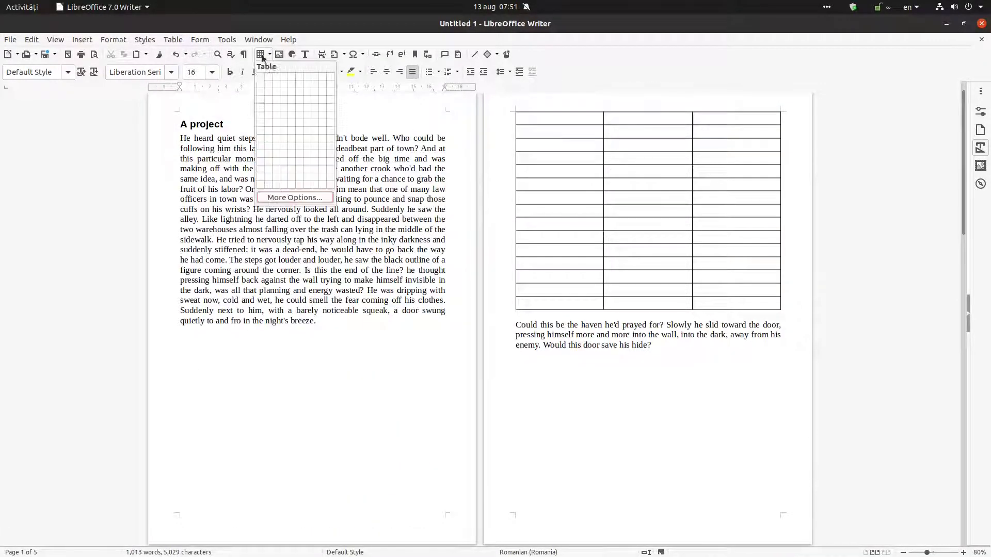
left_click(279, 111)
right_click(243, 342)
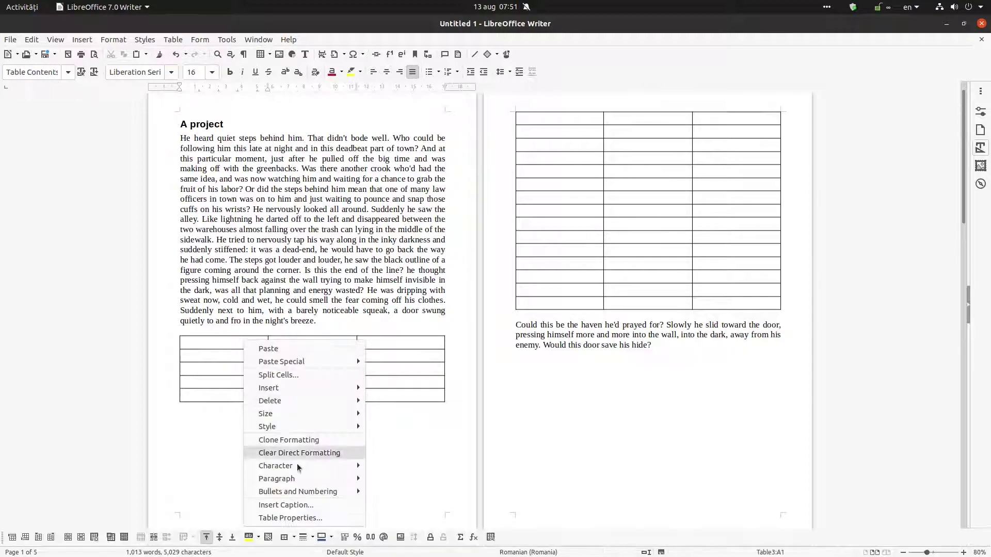
left_click(304, 519)
left_click(372, 267)
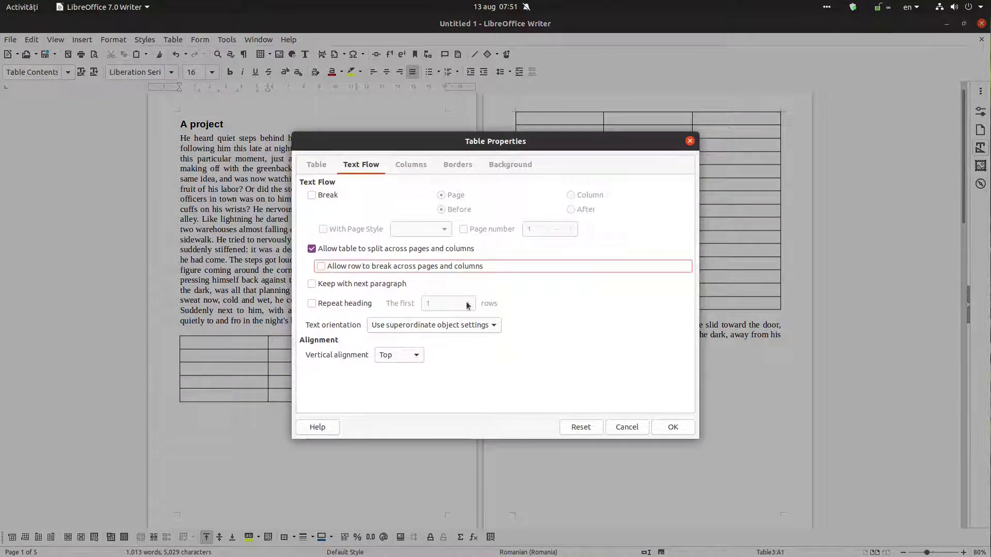
left_click(312, 249)
left_click(673, 427)
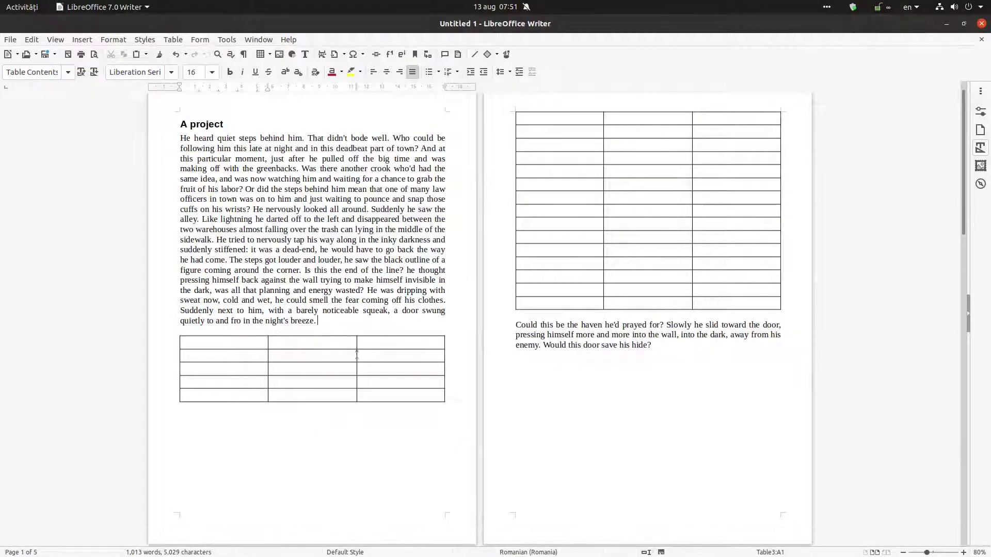
Add empty lines above the new small table to push it onto page two.
key("alt+Return")
key("Return")
key("Return")
key("Return")
key("Return")
scroll(361, 335, "down", 3)
key("Return")
key("Return")
key("Return")
key("Return")
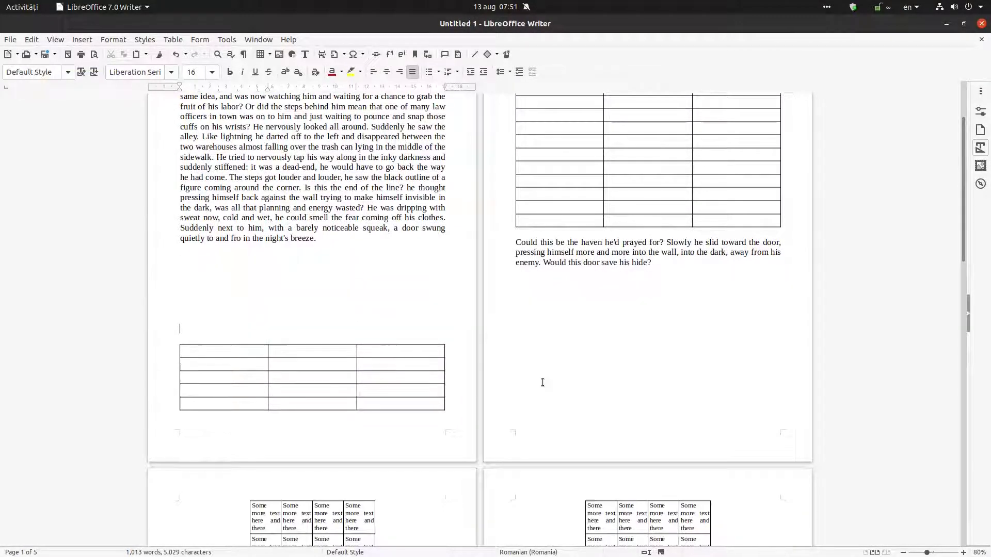
scroll(640, 364, "up", 4)
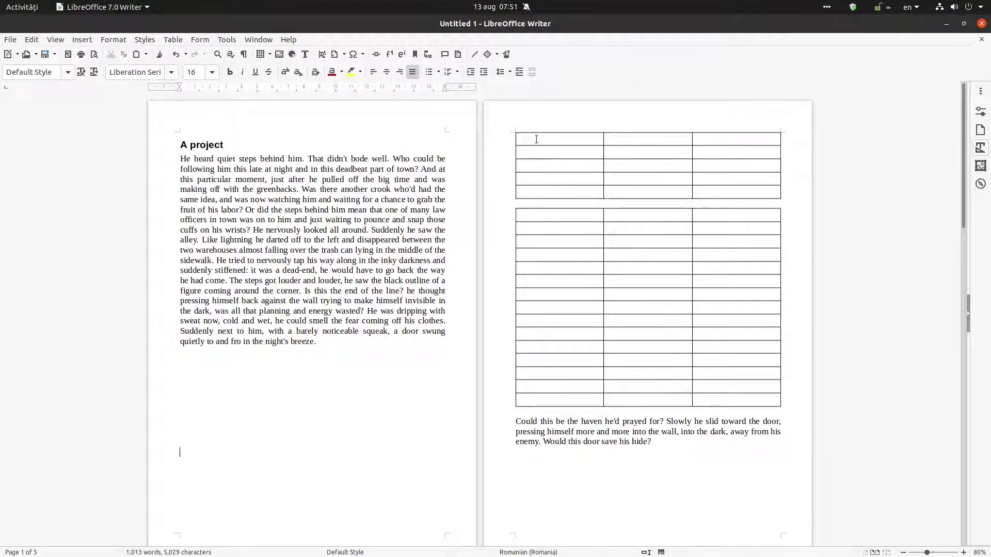
Delete the upper table at the top of page 2.
right_click(537, 140)
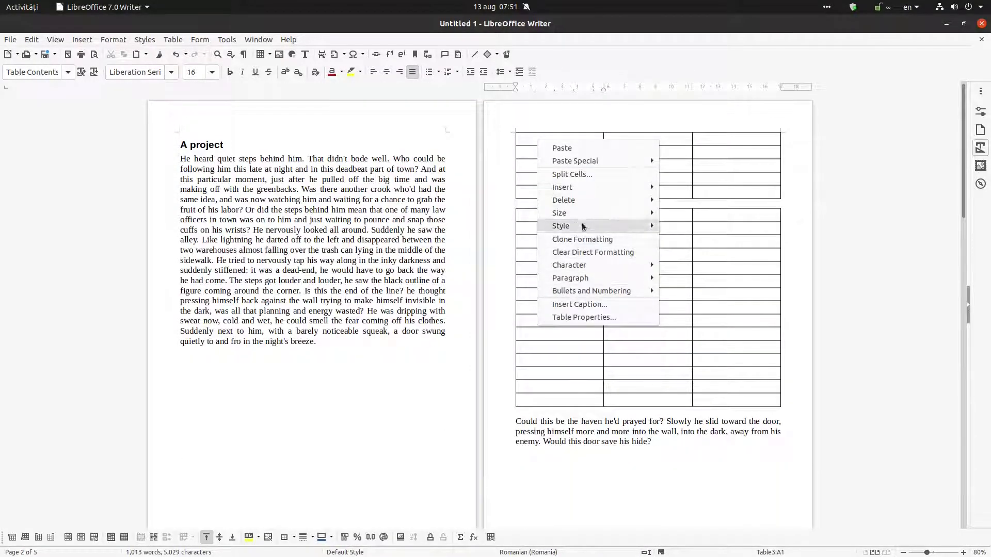
mouse_move(589, 201)
left_click(681, 225)
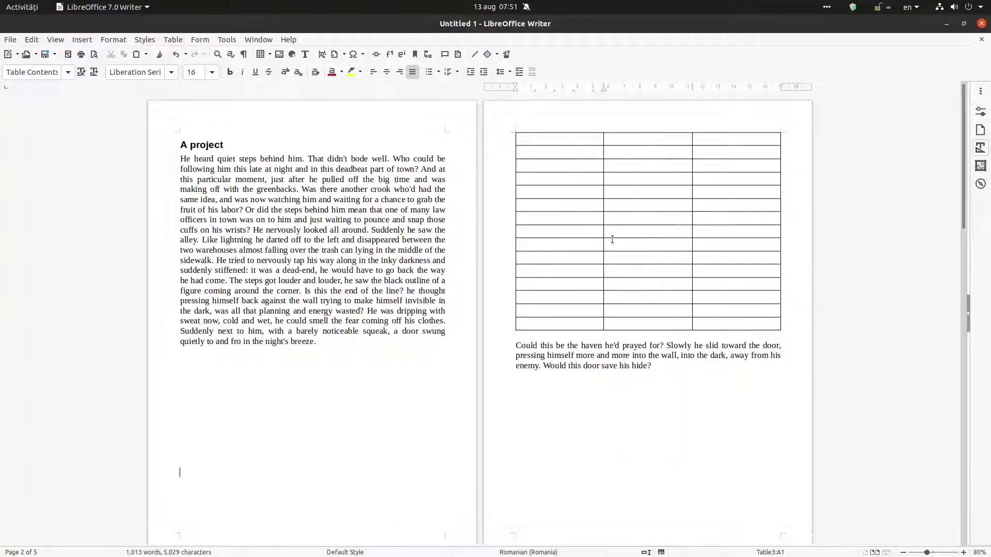
Reopen the remaining table's properties and confirm its no-split setting.
left_click(393, 364)
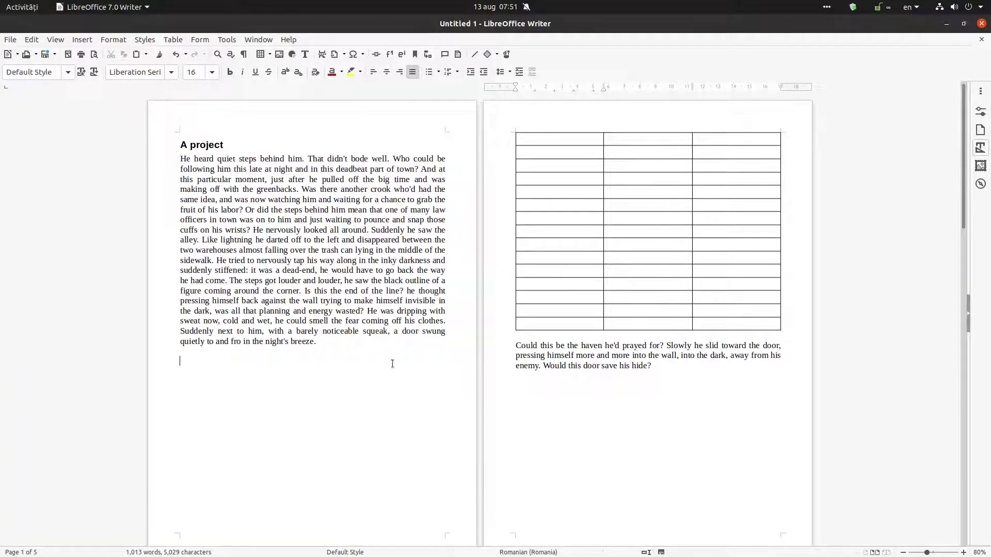
right_click(537, 141)
left_click(553, 316)
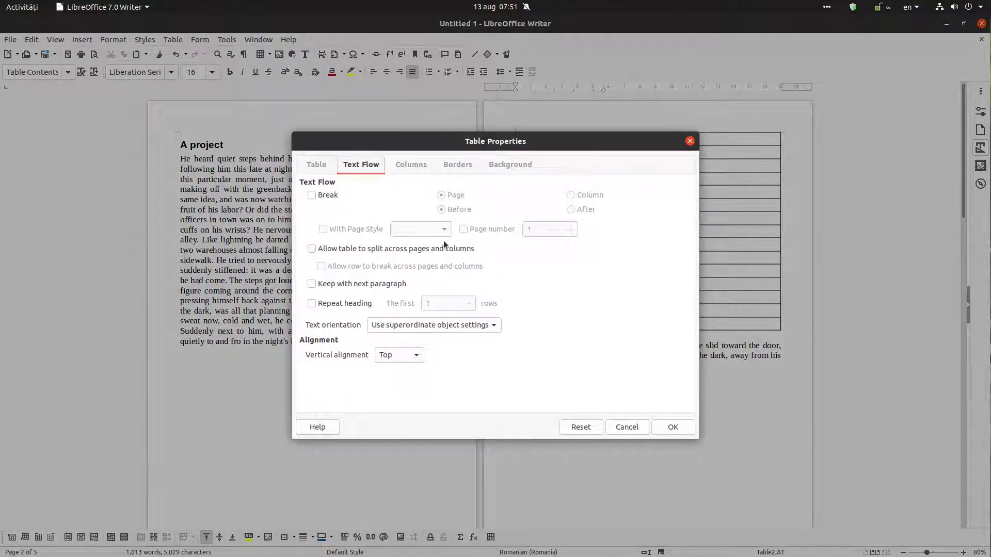
left_click(666, 428)
Set the page layout to the two-column preset via Format > Columns.
left_click(295, 147)
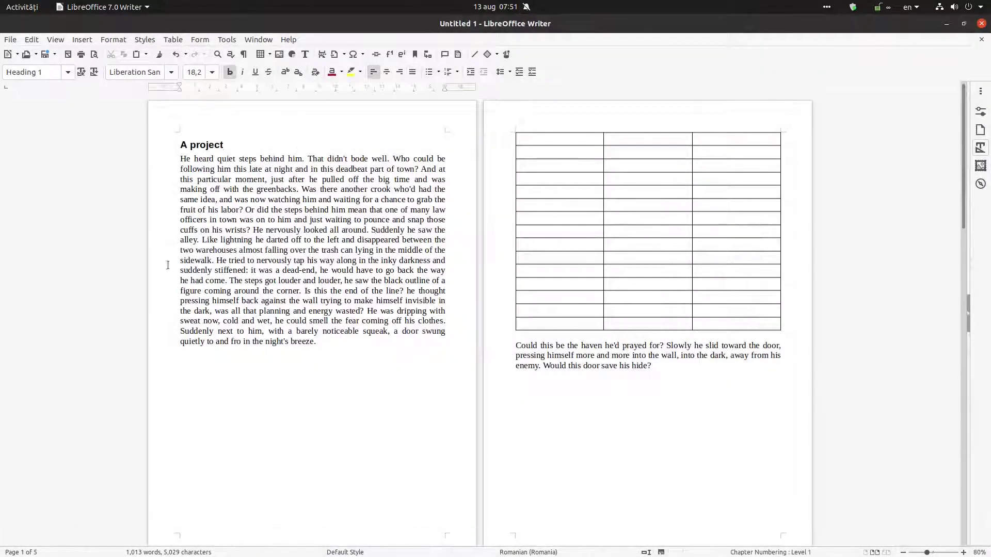
left_click(114, 43)
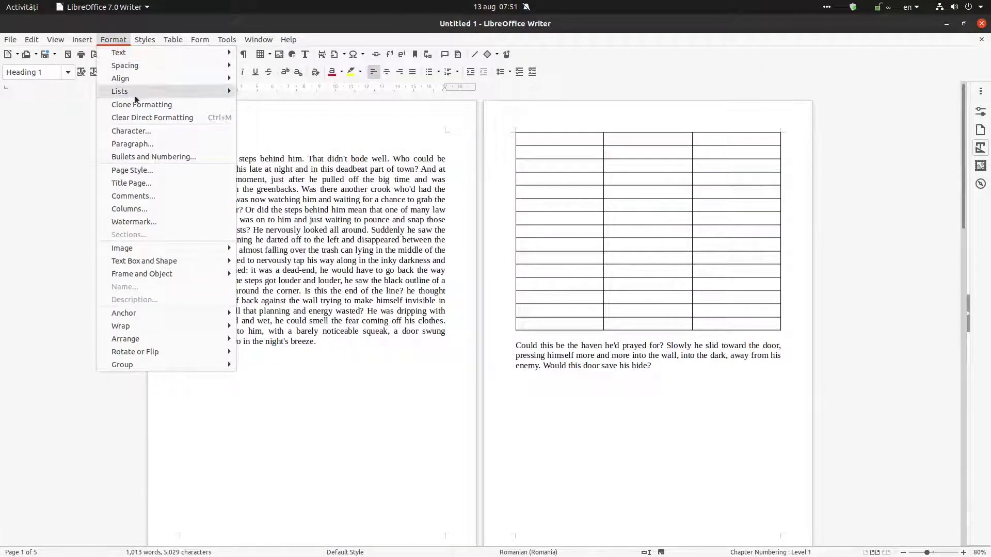
left_click(149, 208)
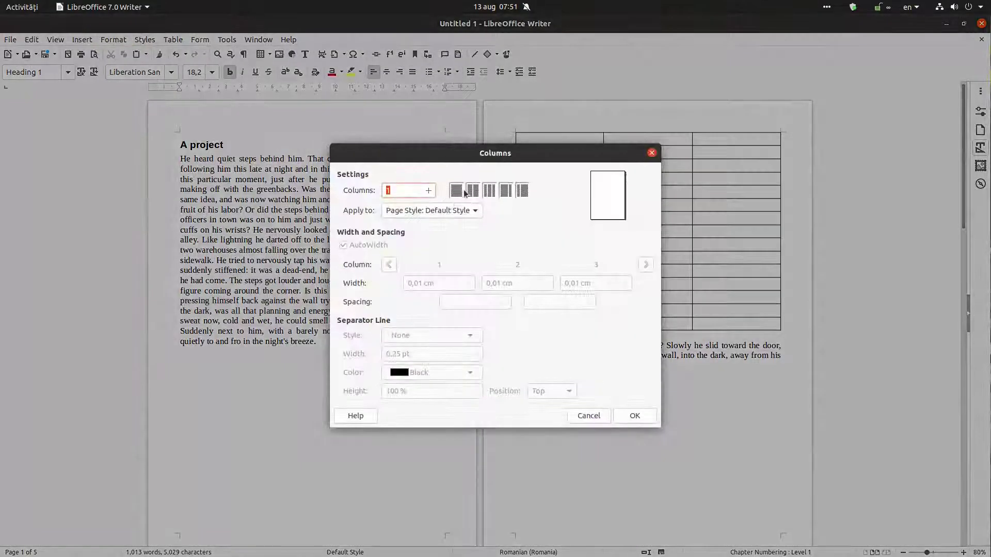
left_click(472, 191)
left_click(634, 416)
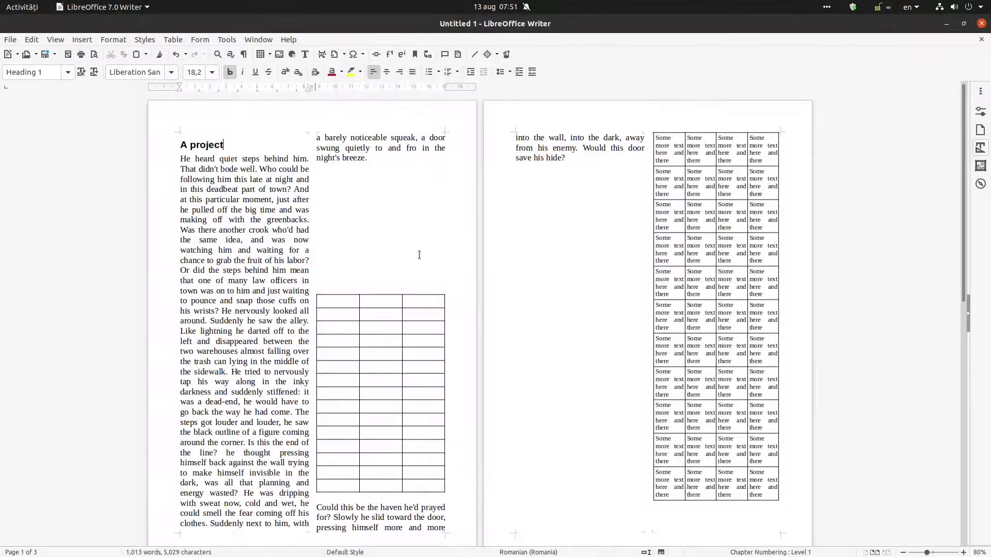
Delete the empty lines under "night's breeze." above the column-2 table.
left_click(364, 195)
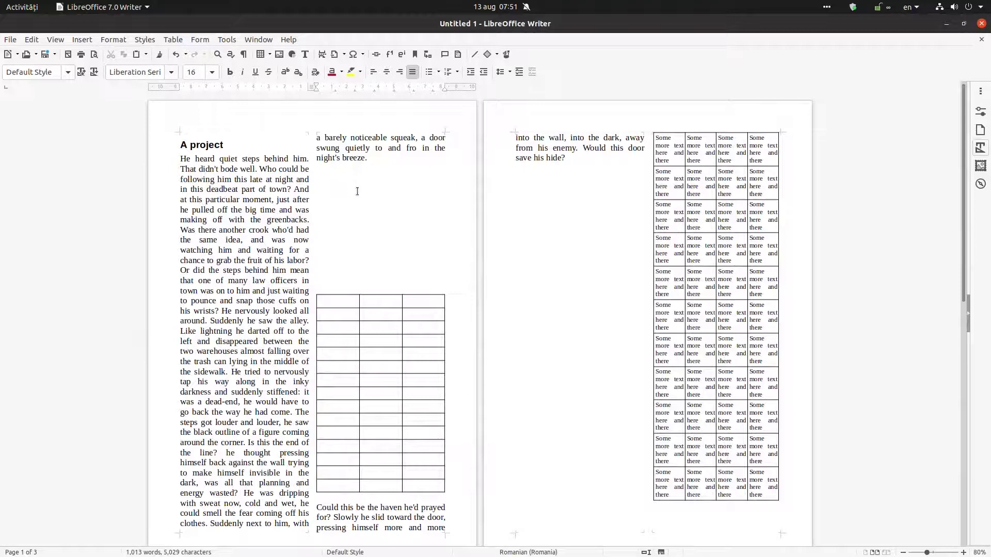
key("Delete")
key("Delete")
key("Delete")
key("Delete")
key("Delete")
key("Delete")
key("Delete")
key("Delete")
key("Delete")
key("Delete")
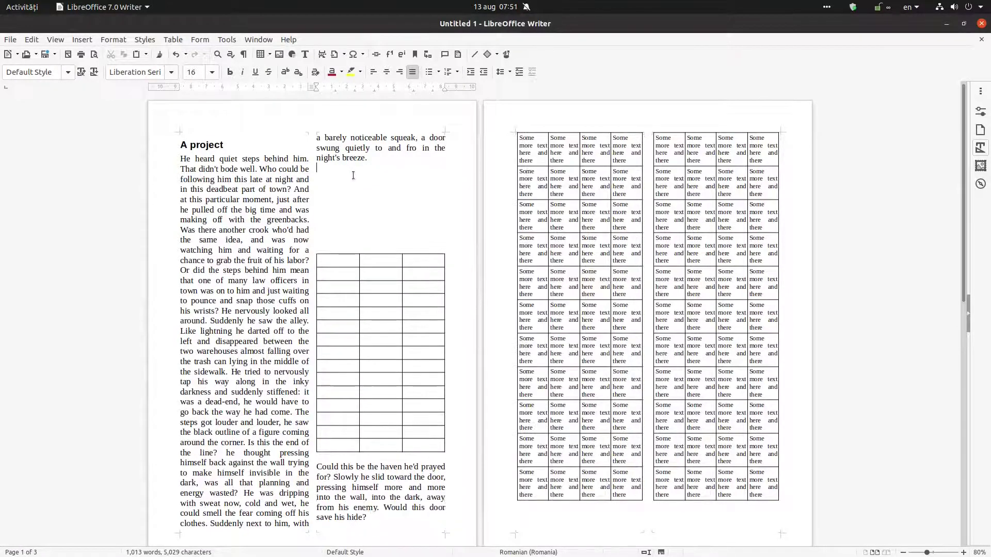
key("Delete")
key("Delete")
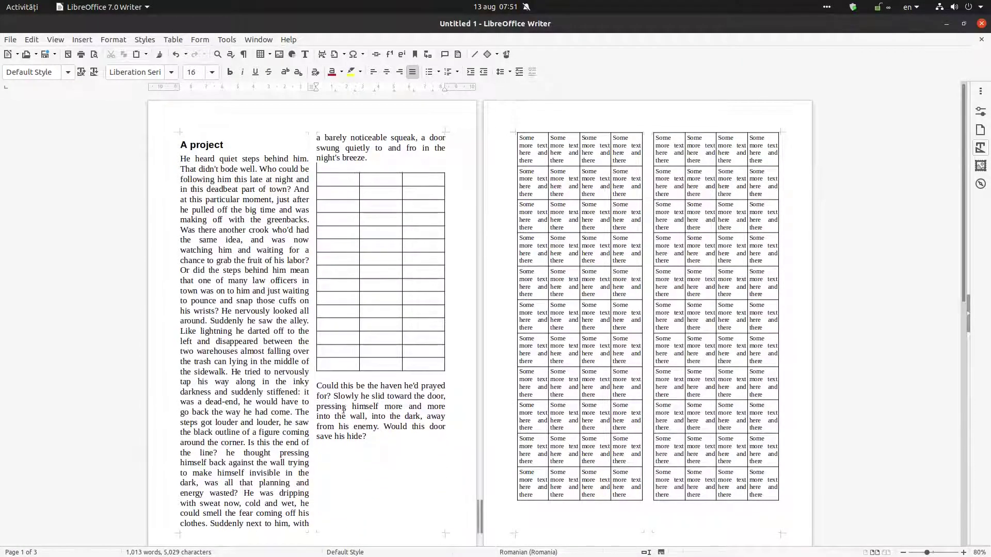
Allow the filled table to split and its rows to break across pages and columns.
left_click(611, 357)
right_click(545, 331)
left_click(568, 509)
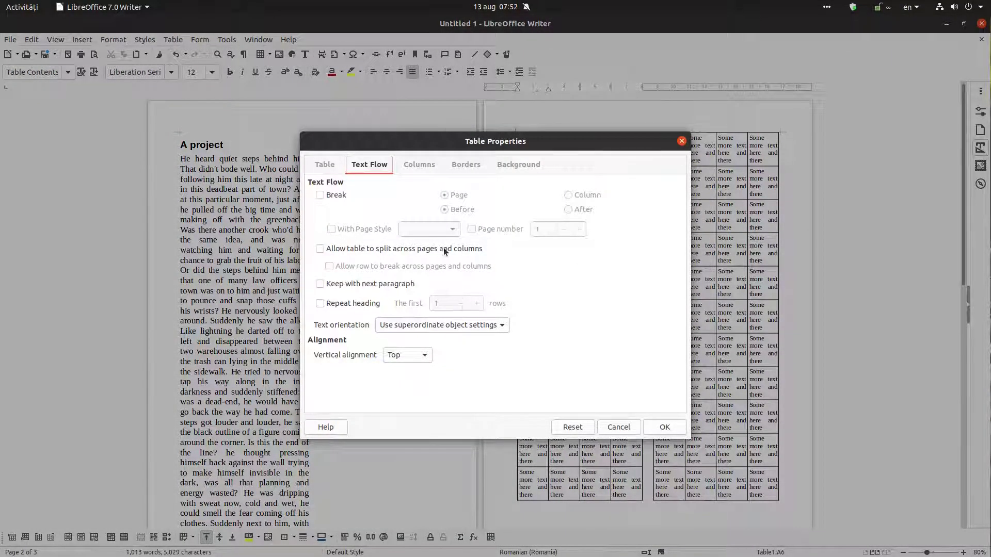
left_click(444, 249)
left_click(400, 265)
left_click(665, 427)
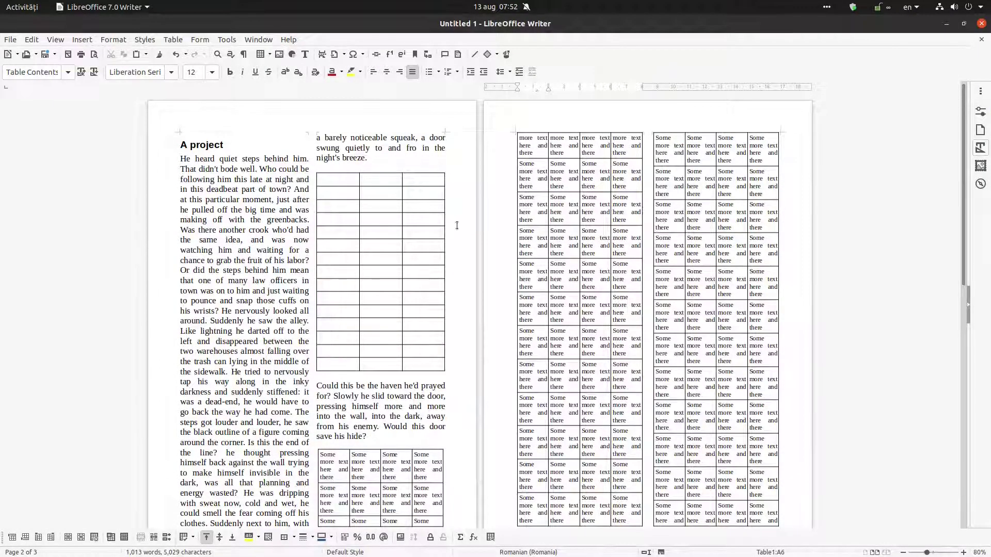
Check the empty table's properties and close them without changes.
right_click(332, 180)
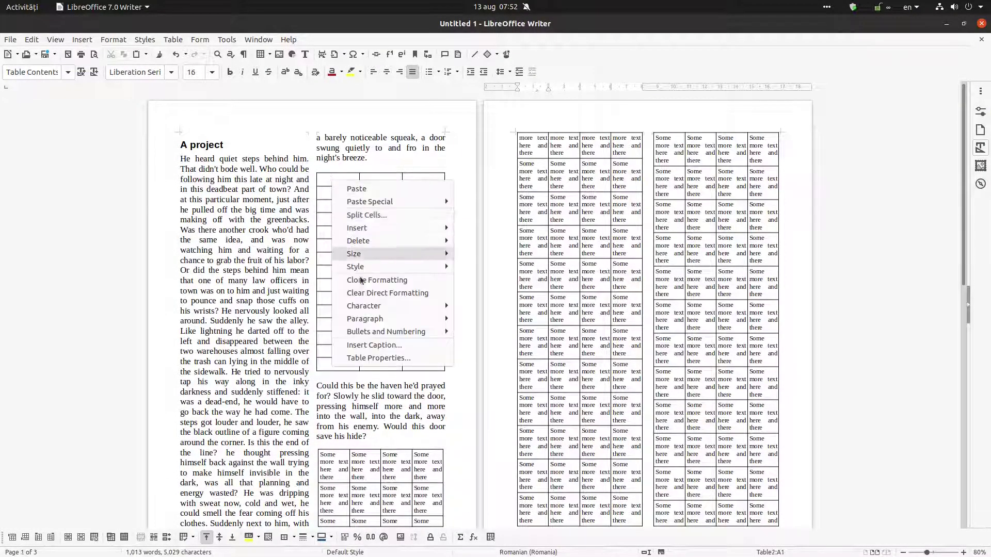
left_click(370, 358)
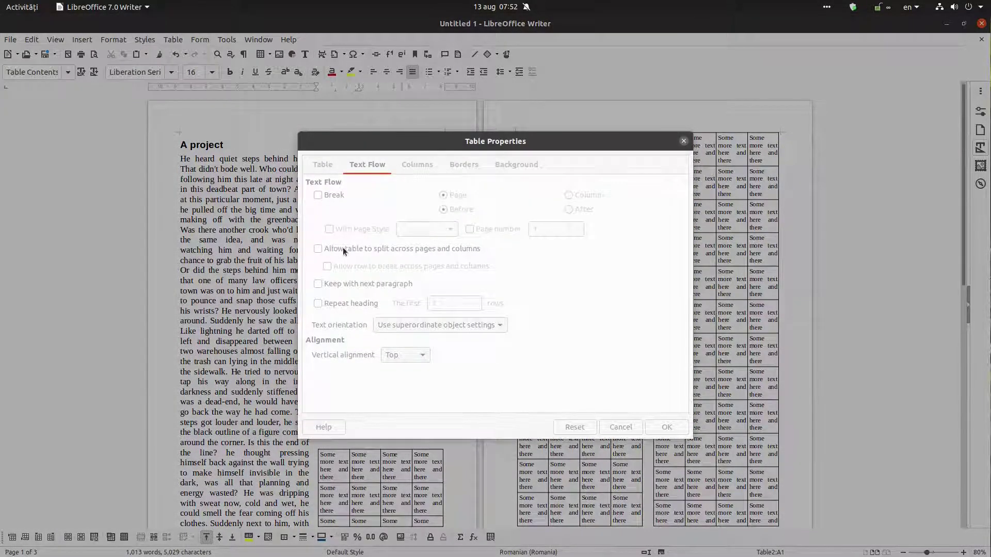
left_click(627, 422)
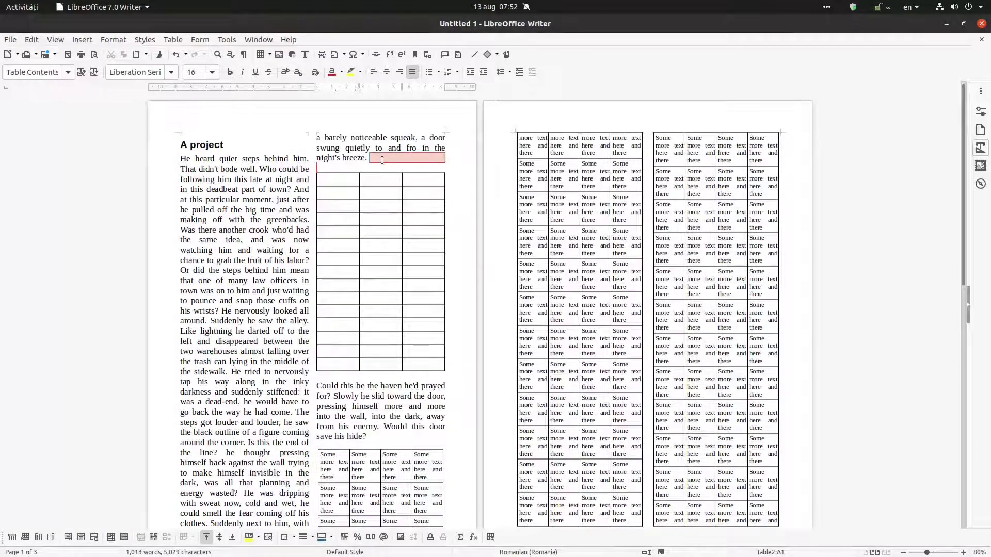
Add two blank lines under "night's breeze." to push the empty table onto page 2.
left_click(382, 160)
scroll(448, 257, "down", 6)
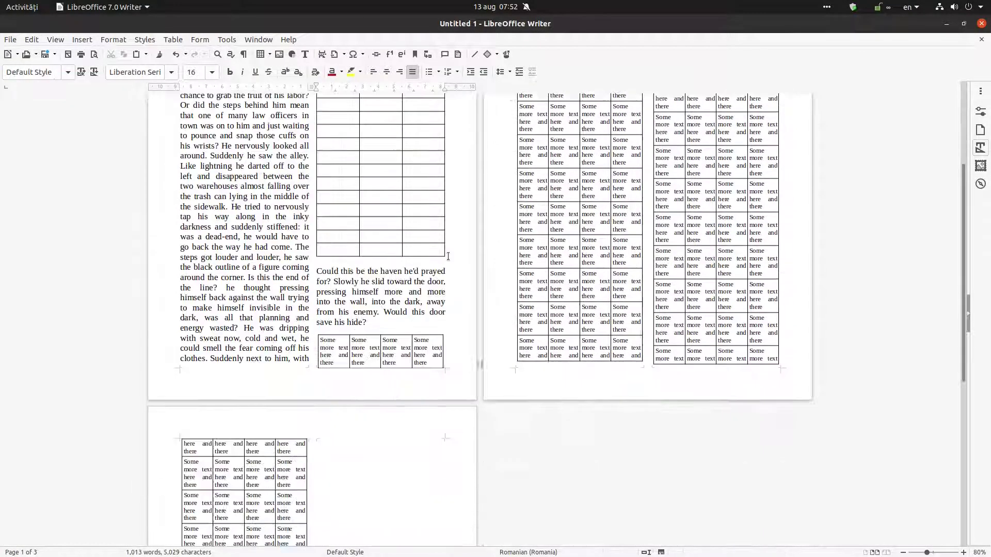
scroll(506, 325, "up", 6)
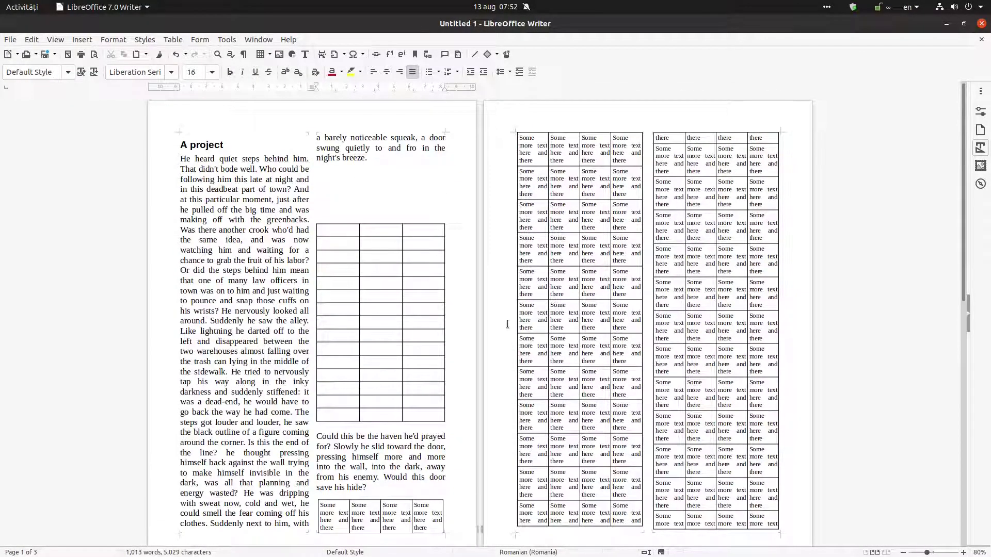
key("Return")
key("Return")
key("Return")
key("Return")
key("Return")
key("Return")
key("Return")
key("Return")
key("Return")
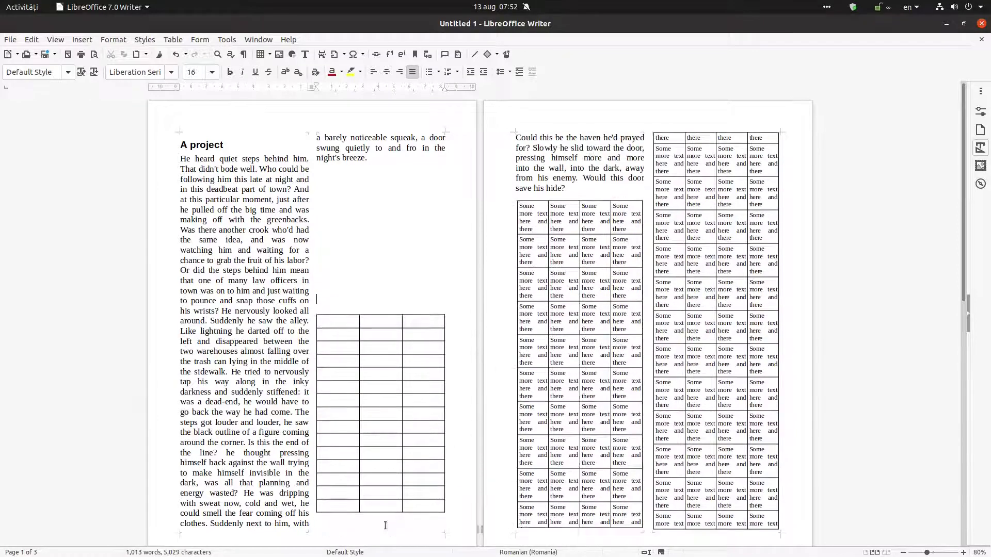
key("Return")
key("Return")
key("Return")
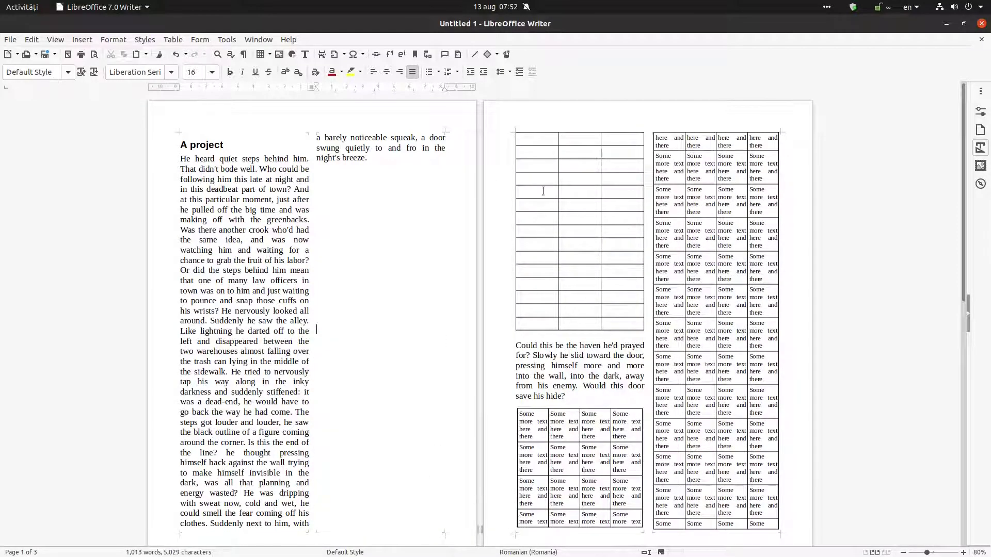
Tick 'Allow table to split across pages and columns' for the empty table.
right_click(537, 165)
left_click(563, 345)
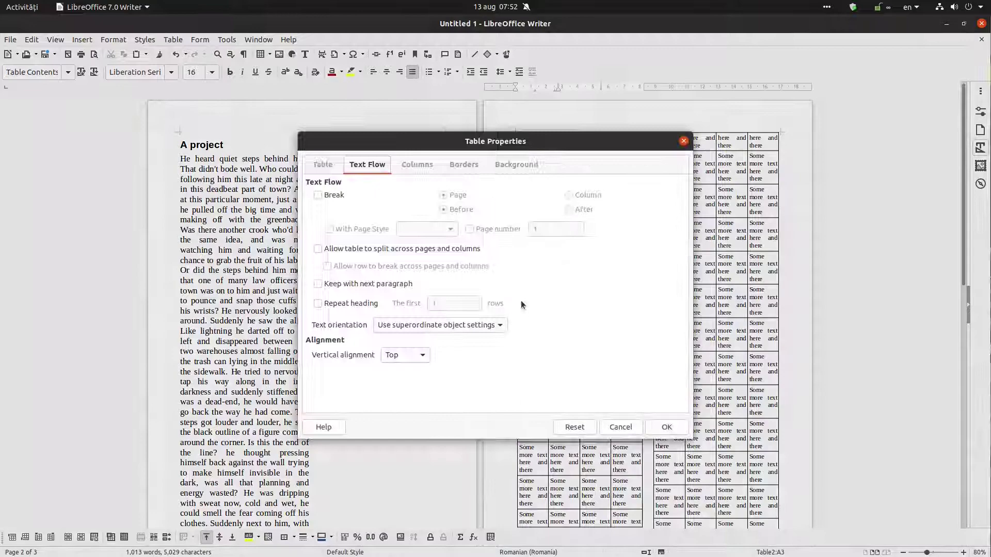
left_click(443, 249)
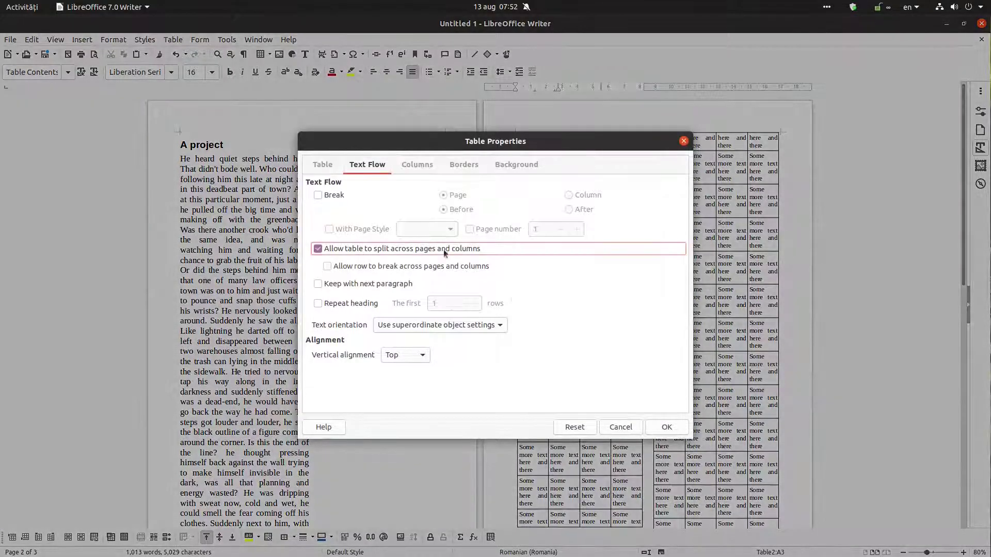
left_click(668, 427)
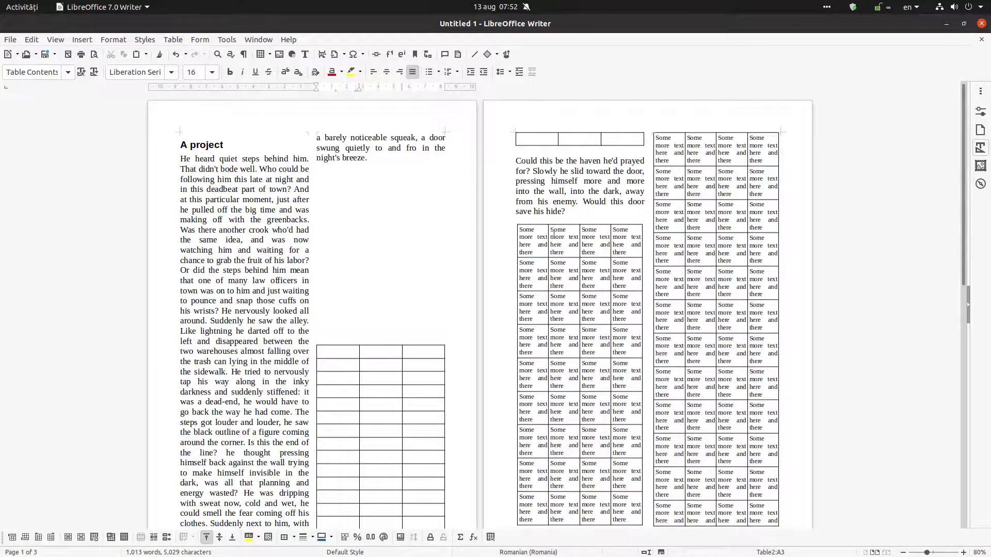
Delete the empty table and remove a blank line under "night's breeze.".
left_click(357, 176)
right_click(378, 352)
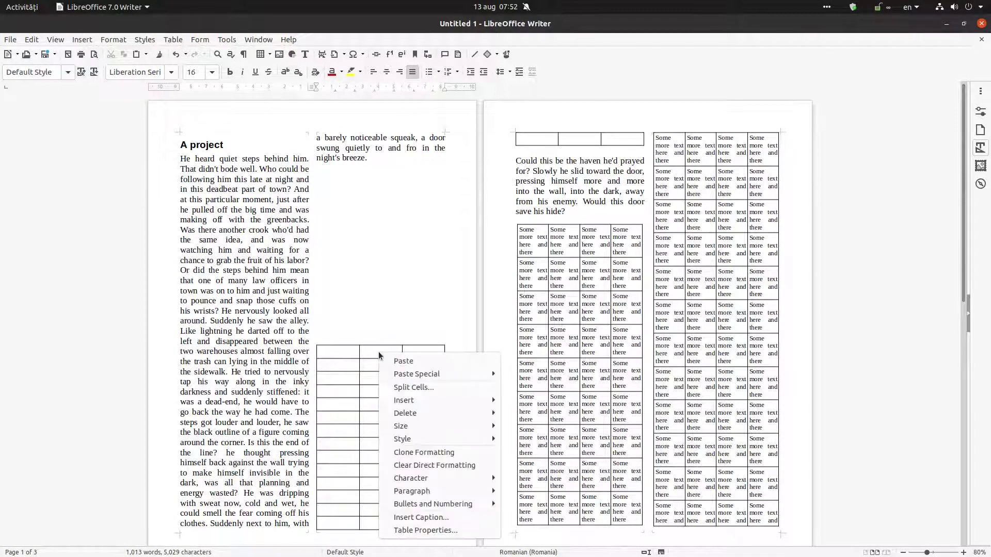
left_click(415, 249)
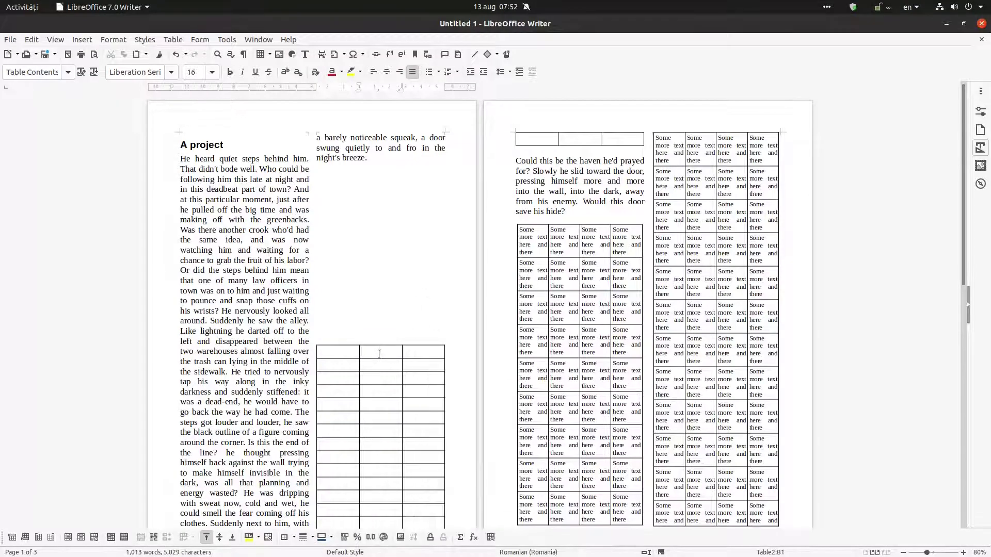
right_click(380, 351)
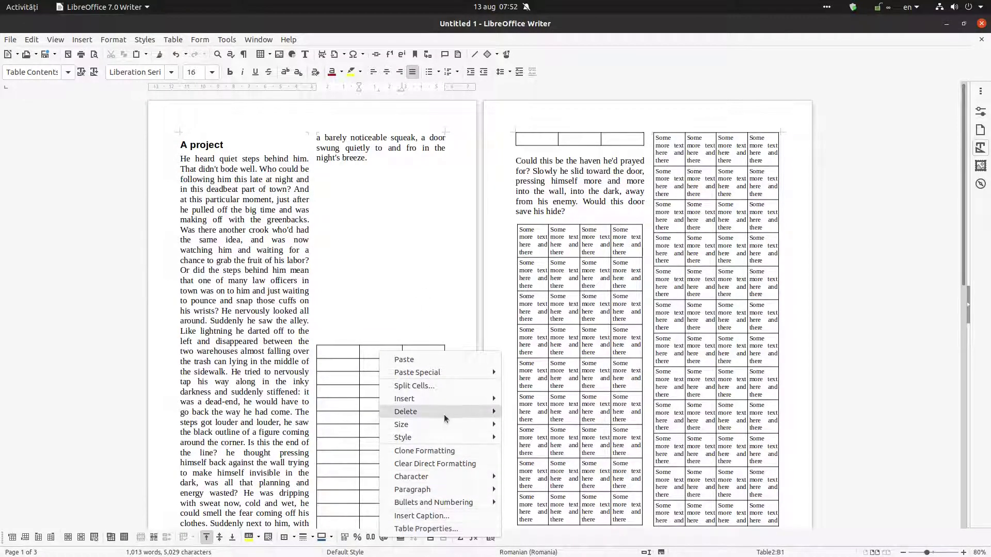
mouse_move(445, 413)
left_click(524, 437)
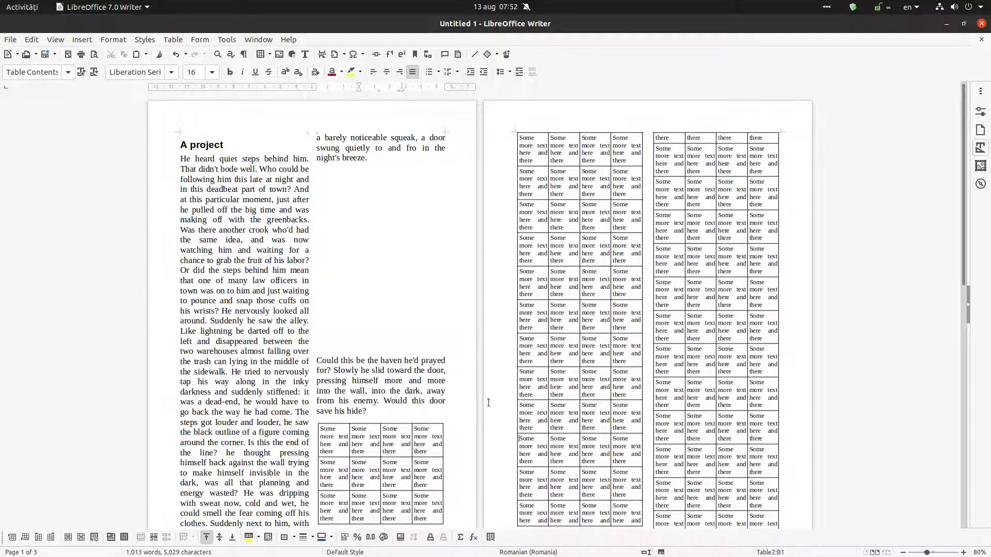
left_click(415, 176)
key("Delete")
key("Delete")
key("Delete")
key("Delete")
key("Delete")
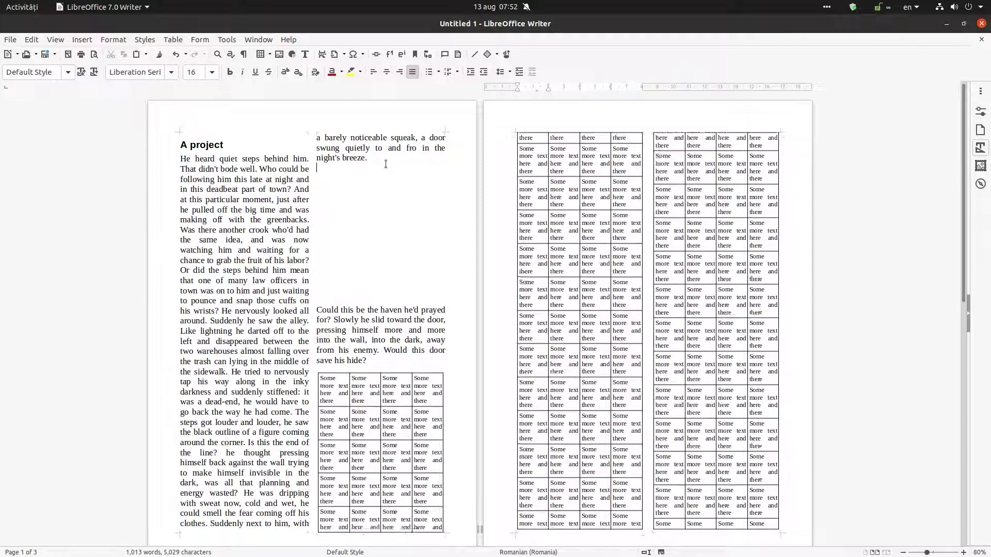
Delete the remaining blank lines under "night's breeze.".
key("Delete")
key("Delete")
key("Delete")
key("Delete")
key("Delete")
key("Delete")
key("Delete")
key("Delete")
key("Delete")
key("Delete")
key("Delete")
key("Delete")
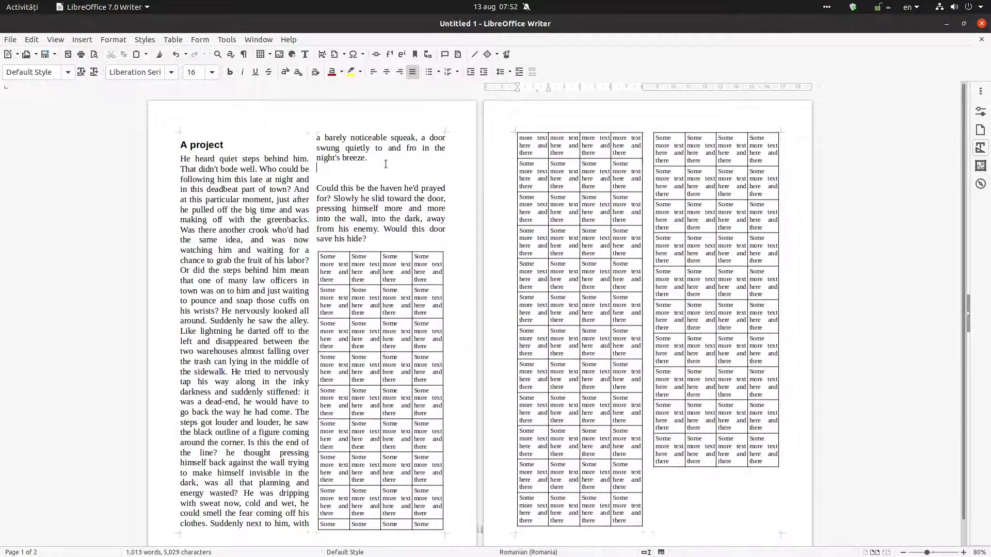
key("Delete")
key("Delete")
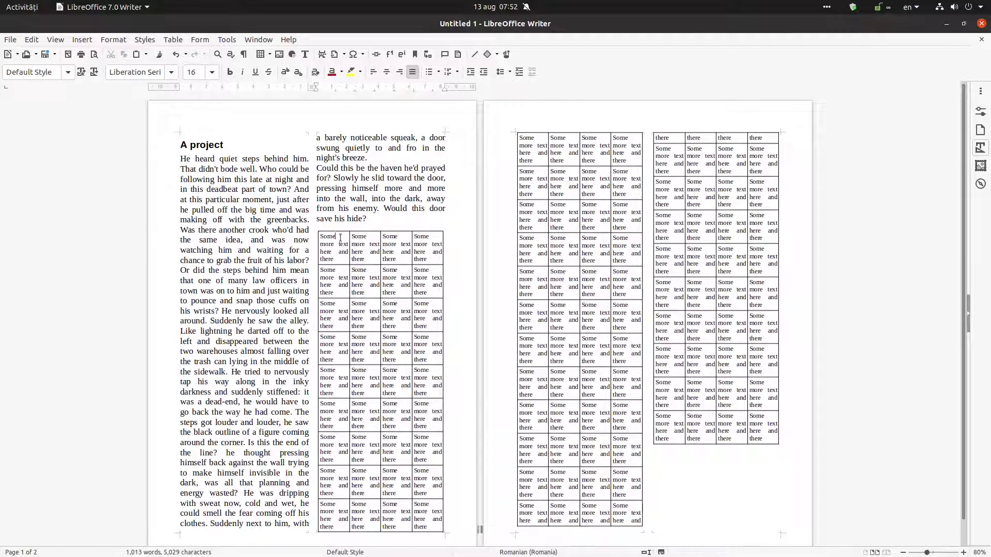
left_click(340, 238)
left_click(396, 157)
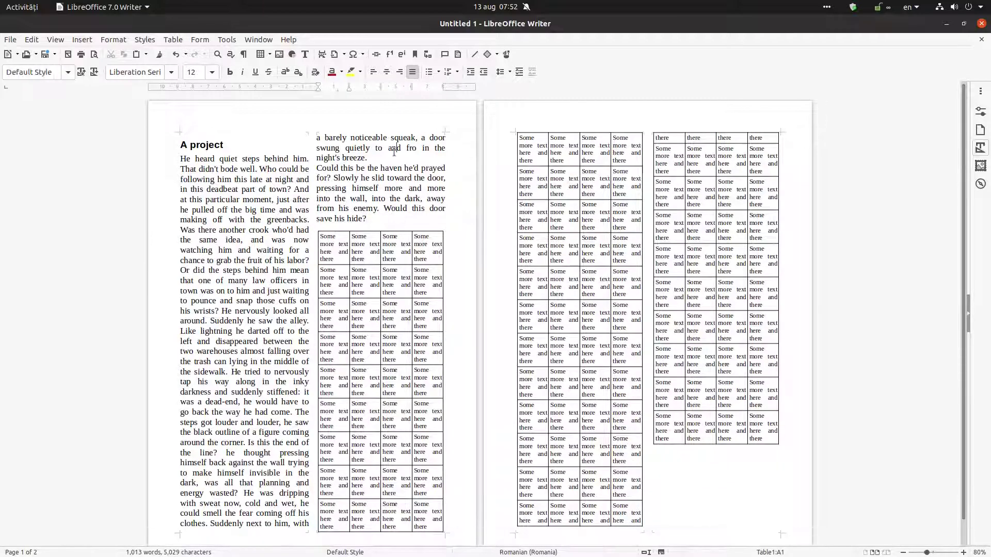
Insert empty paragraphs after "night's breeze." and above the filled table.
key("Return")
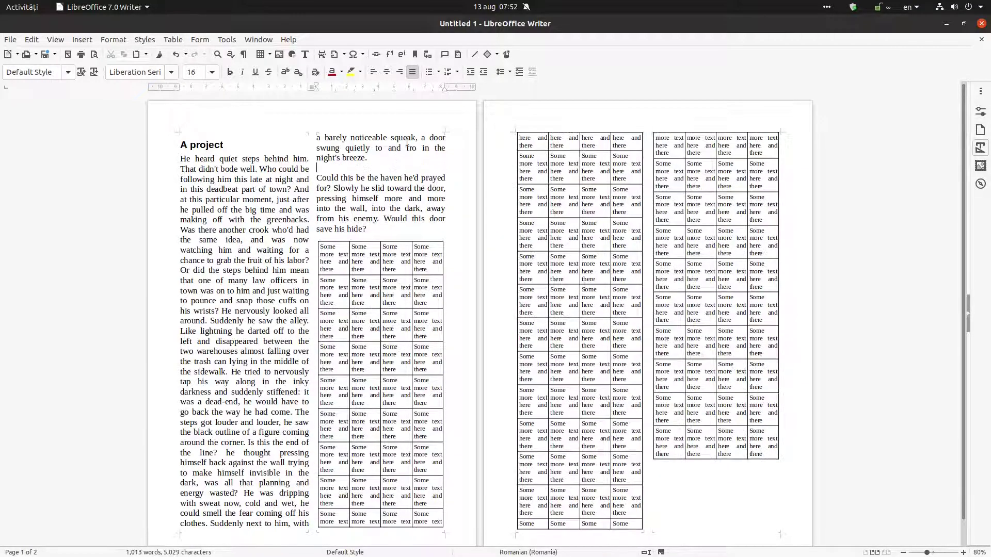
scroll(387, 281, "up", 3, "ctrl")
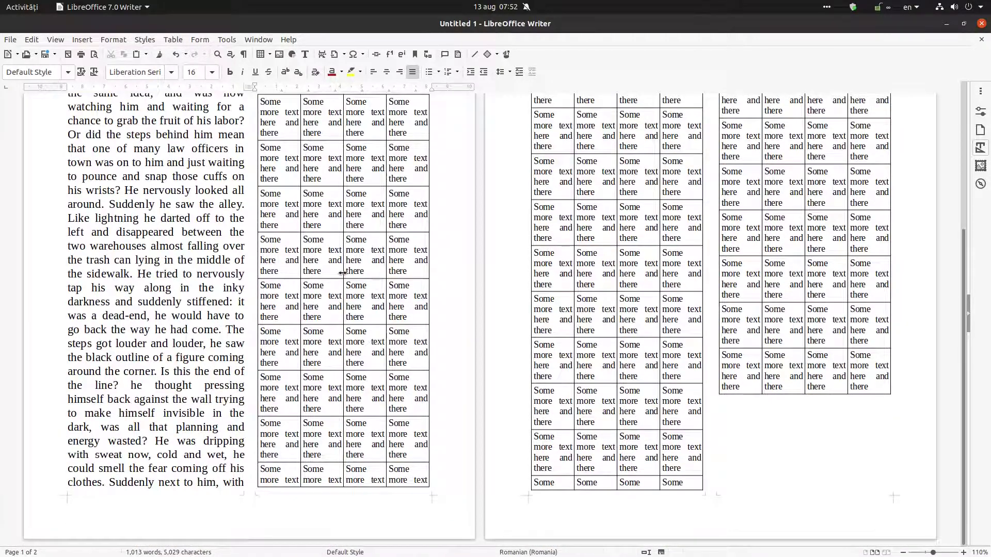
scroll(343, 274, "up", 3)
key("Return")
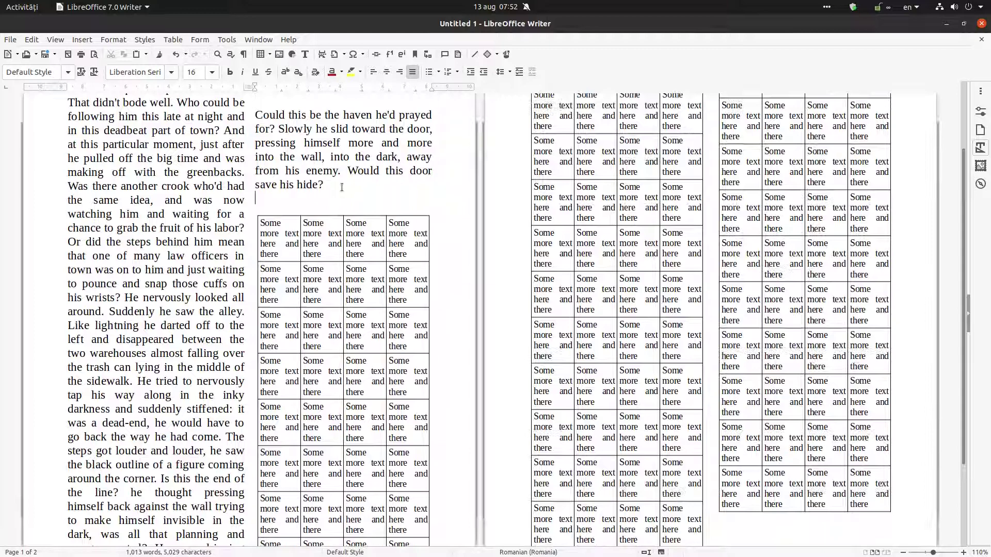
scroll(342, 189, "down", 3)
scroll(349, 276, "up", 1)
scroll(338, 252, "up", 2)
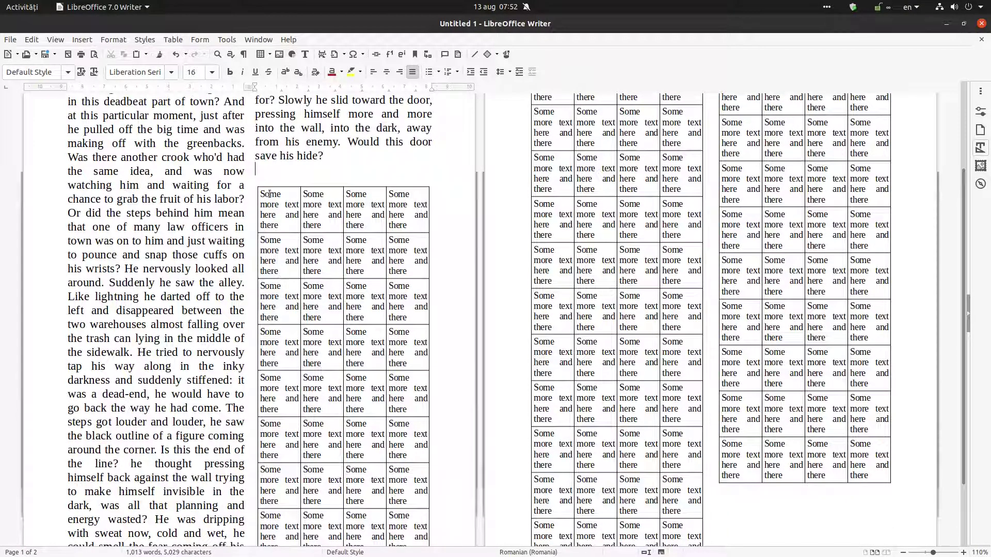
scroll(284, 248, "down", 3)
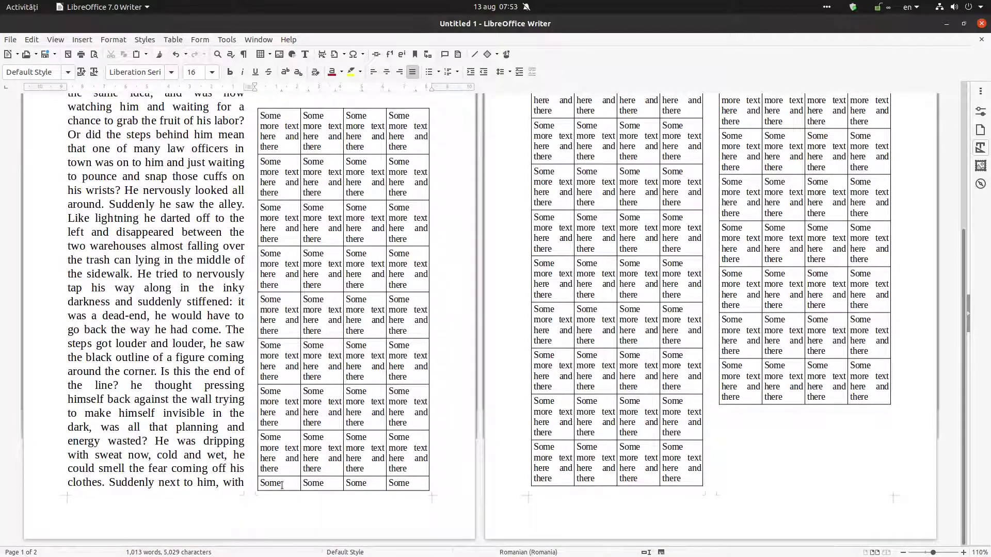
key("Page_Up")
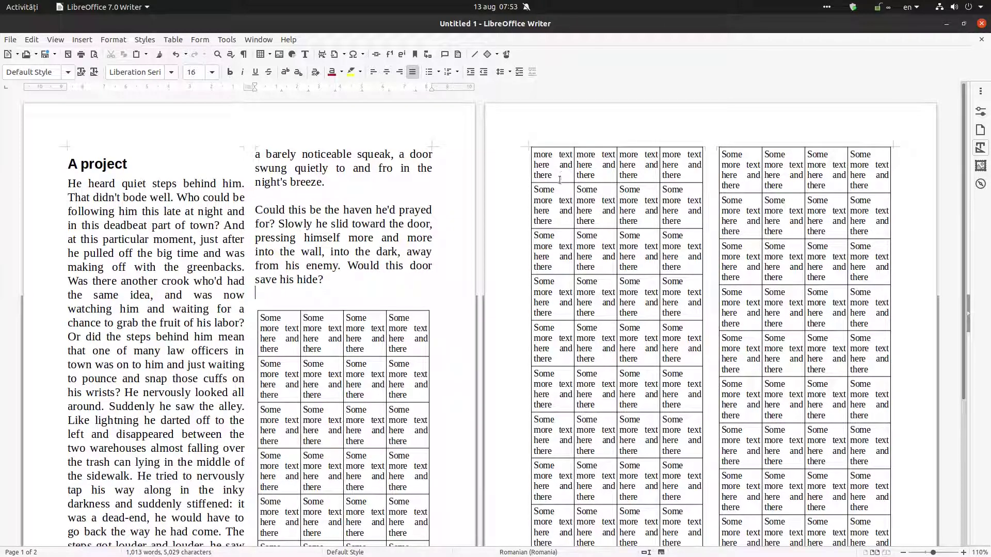
scroll(559, 182, "down", 5)
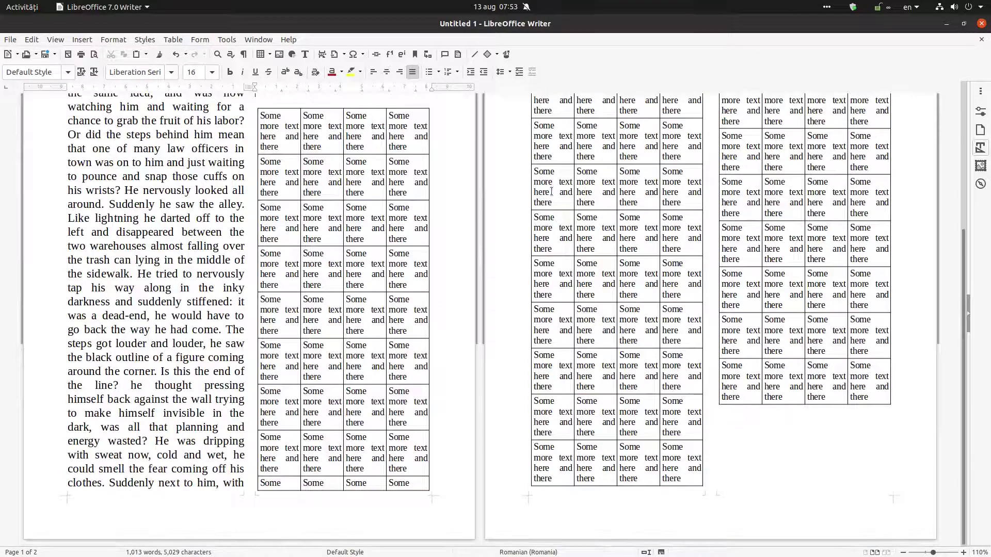
Untick 'Allow row to break across pages and columns' for the filled table.
right_click(293, 488)
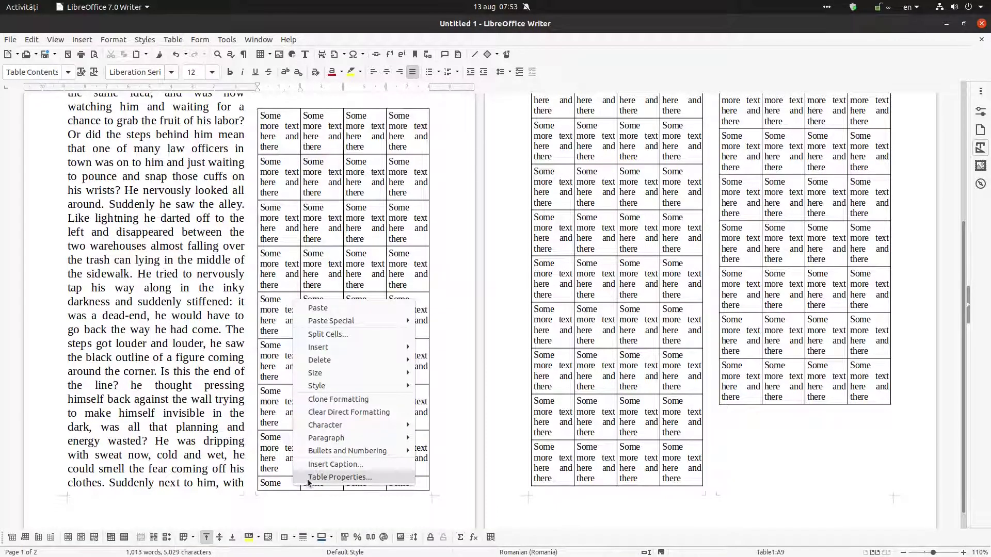
left_click(310, 478)
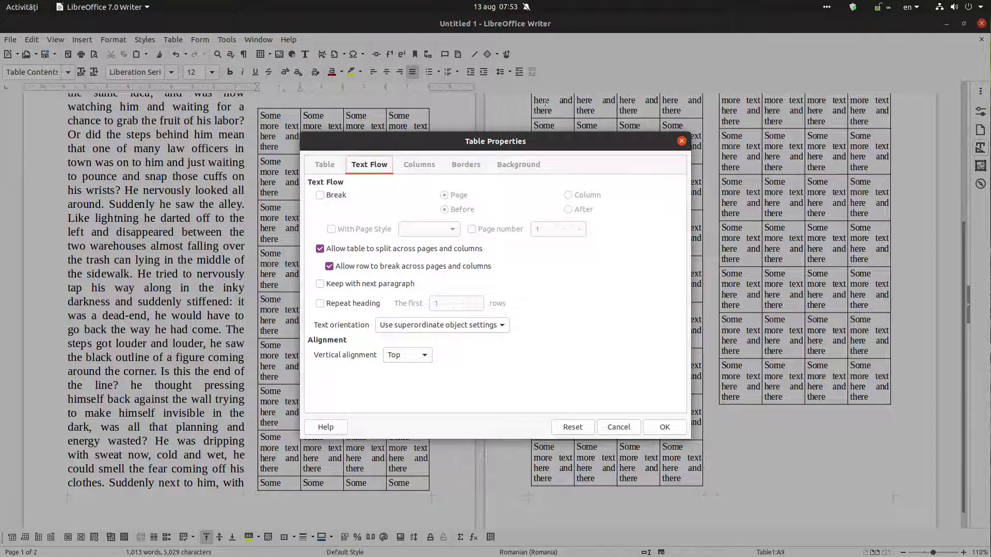
left_click(343, 266)
left_click(667, 427)
scroll(447, 362, "down", 5)
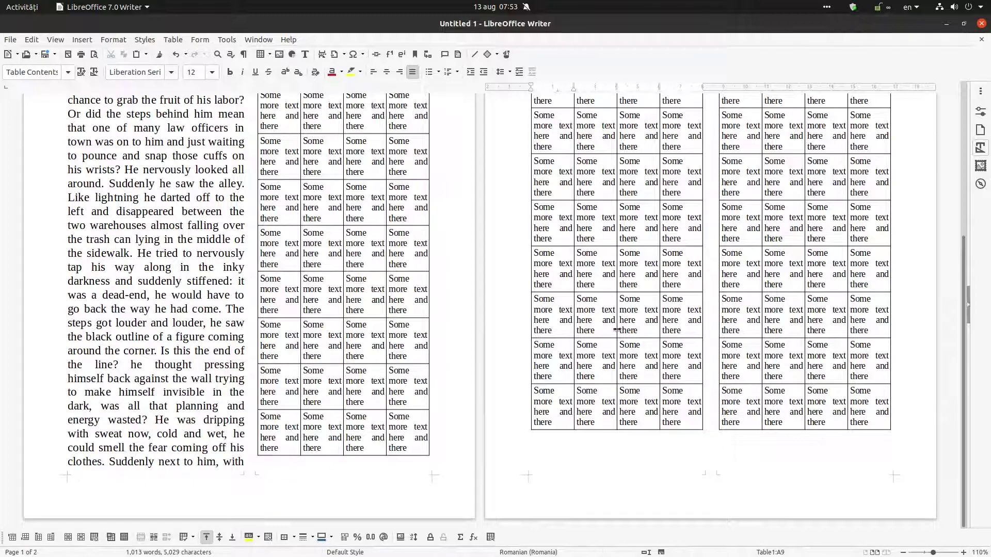
scroll(619, 331, "up", 5)
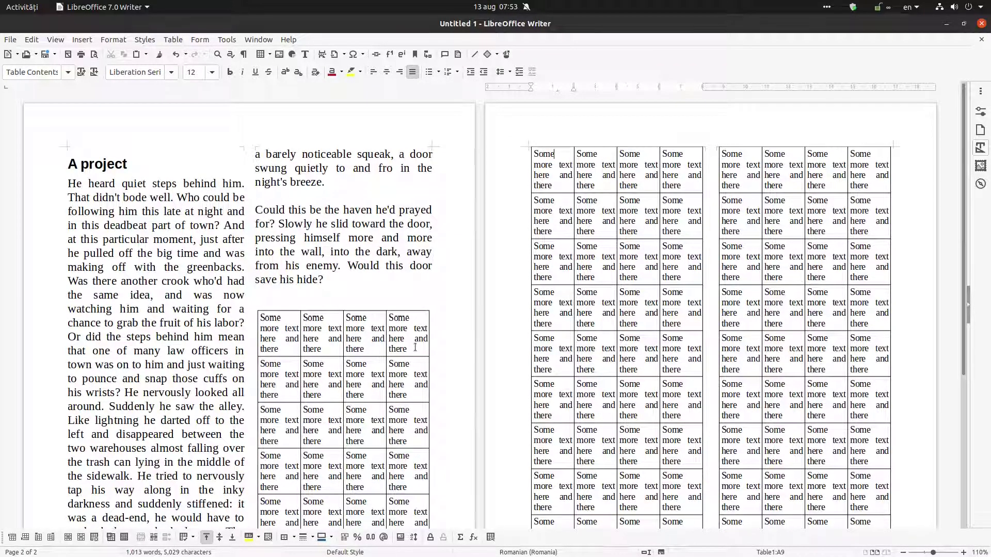
Switch the page from two text columns to the single-column preset.
left_click(113, 39)
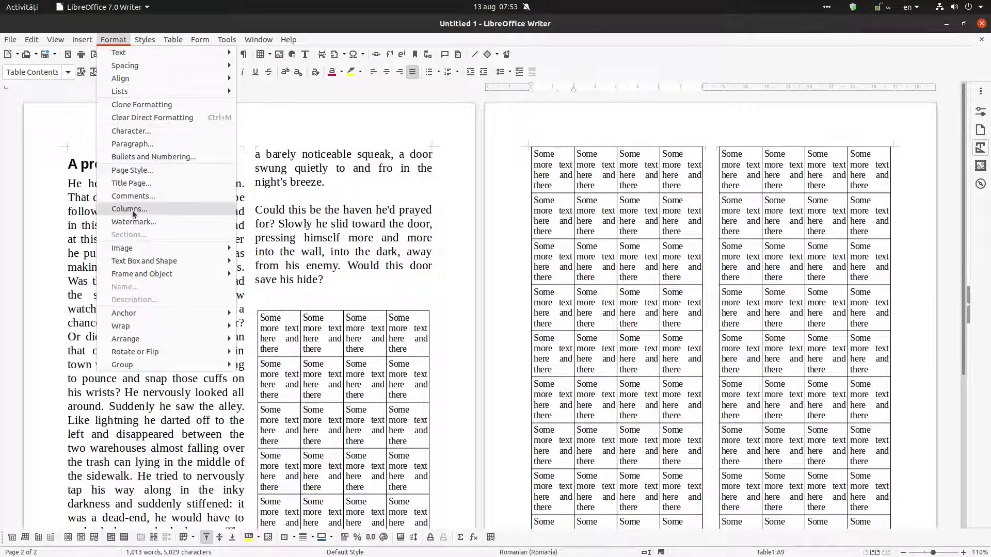
left_click(135, 213)
left_click(456, 190)
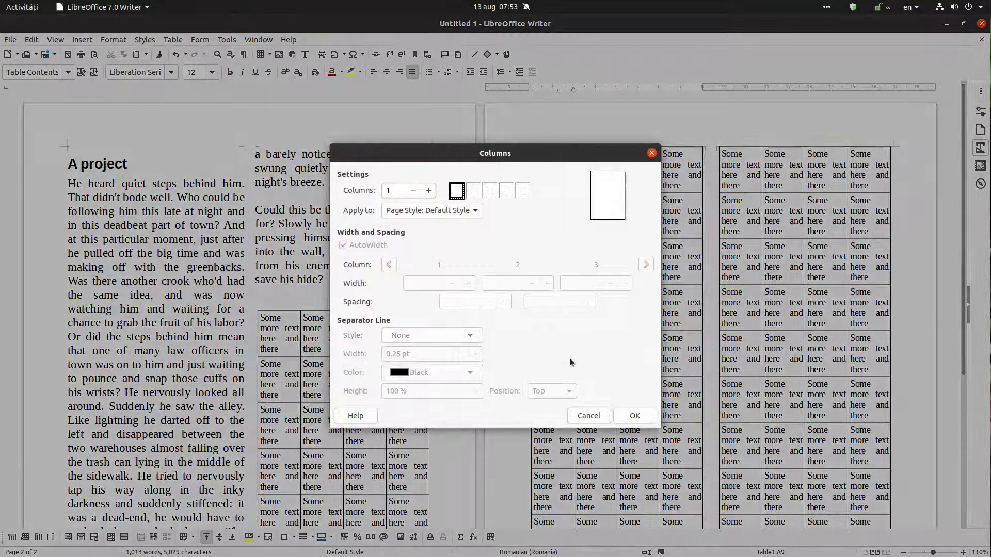
left_click(635, 415)
scroll(392, 302, "down", 10)
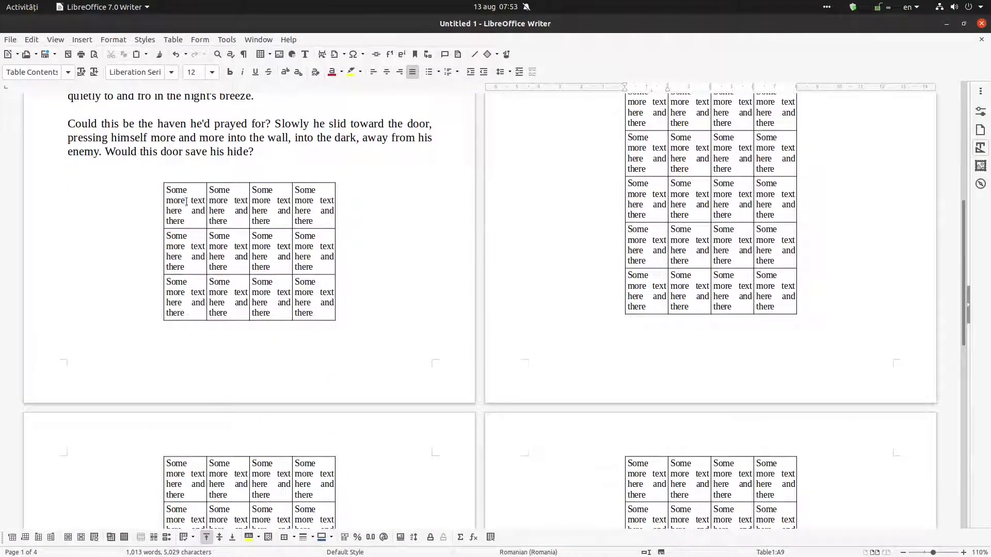
right_click(191, 216)
Enable 'Allow row to break across pages and columns' in the table's properties.
left_click(264, 392)
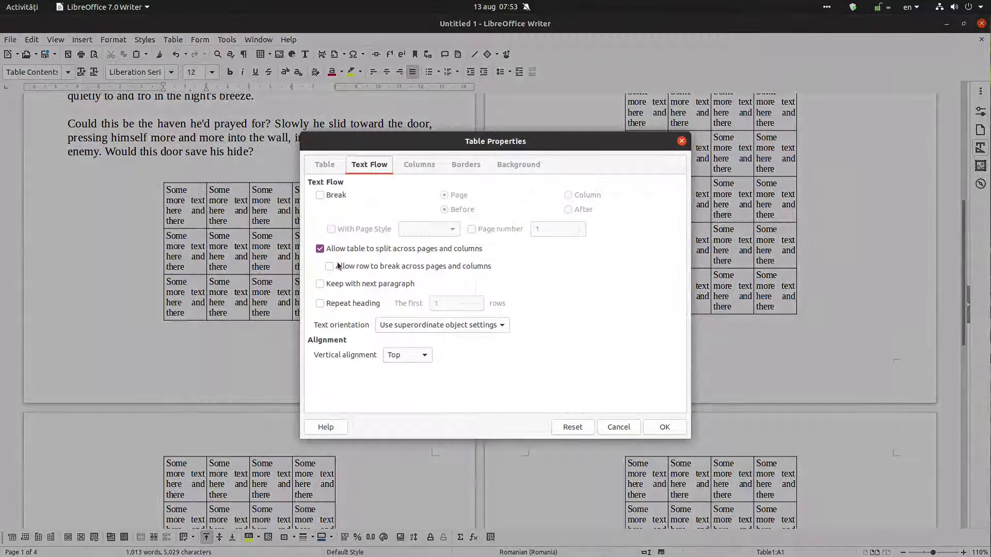
left_click(338, 267)
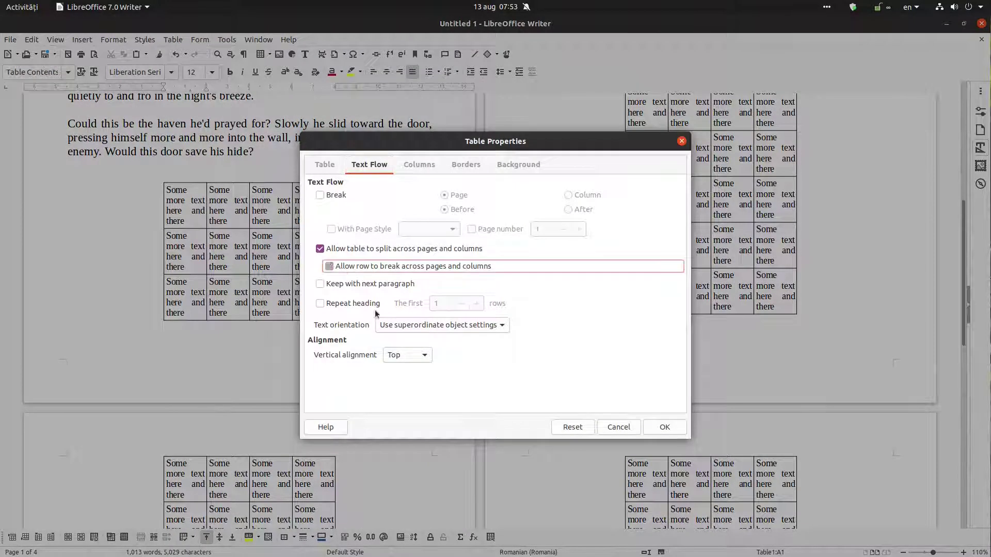
left_click(665, 427)
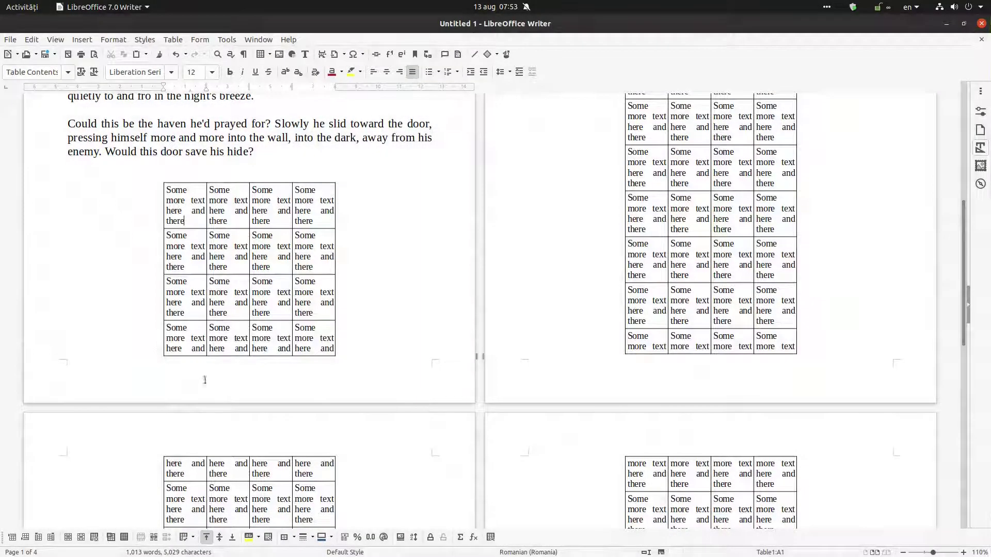
Delete the empty paragraph between 'save his hide?' and the table.
left_click(195, 164)
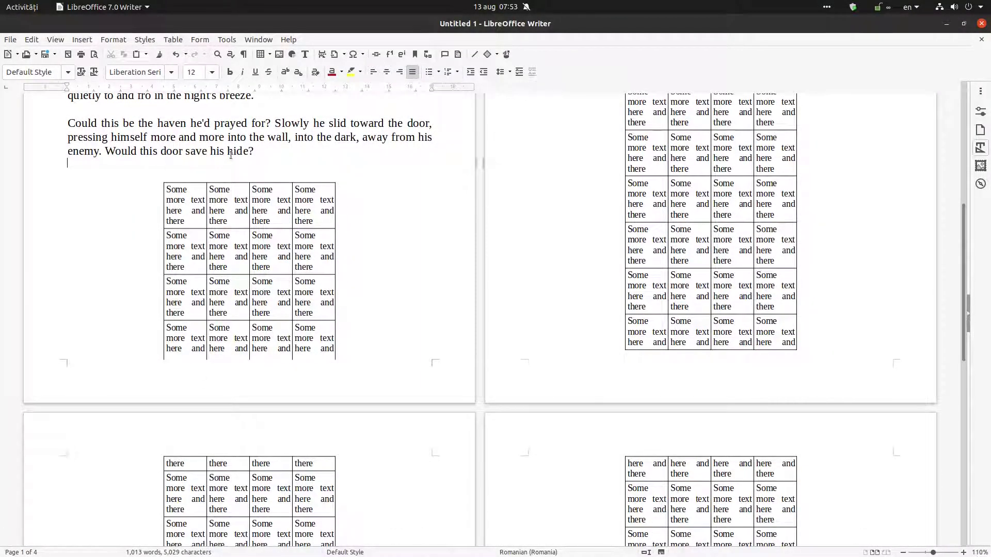
key("BackSpace")
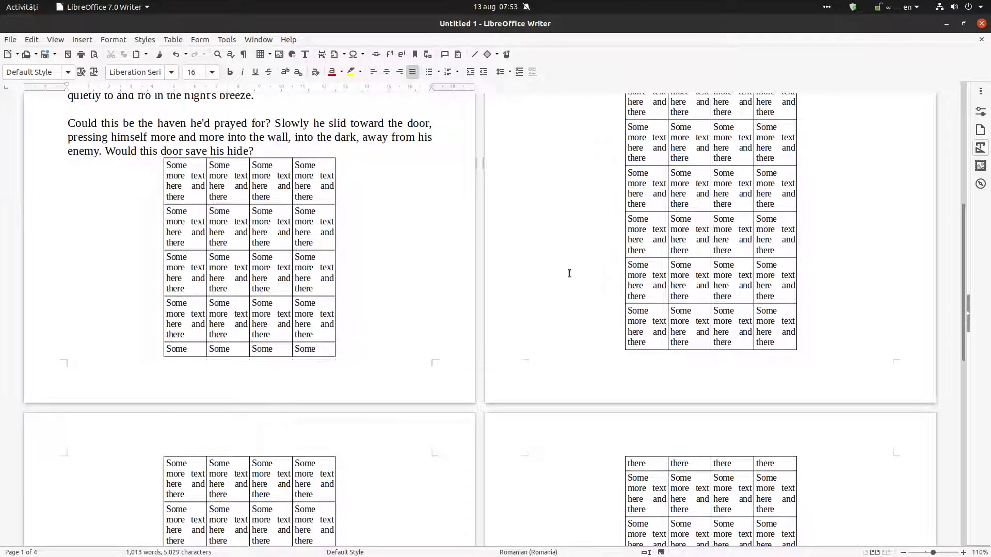
scroll(593, 248, "up", 7)
scroll(631, 157, "down", 5)
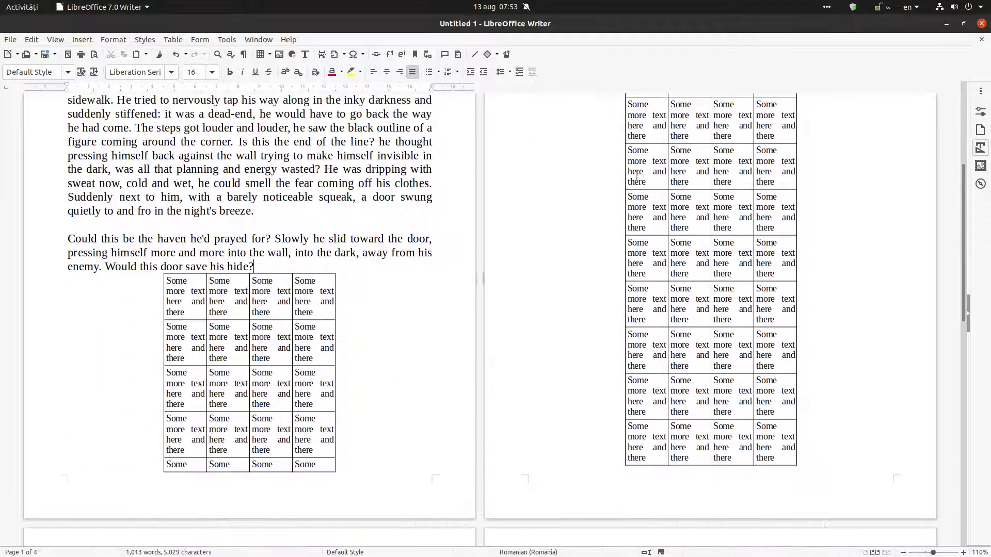
Uncheck 'Allow row to break across pages and columns' on the table's Text Flow properties.
right_click(232, 303)
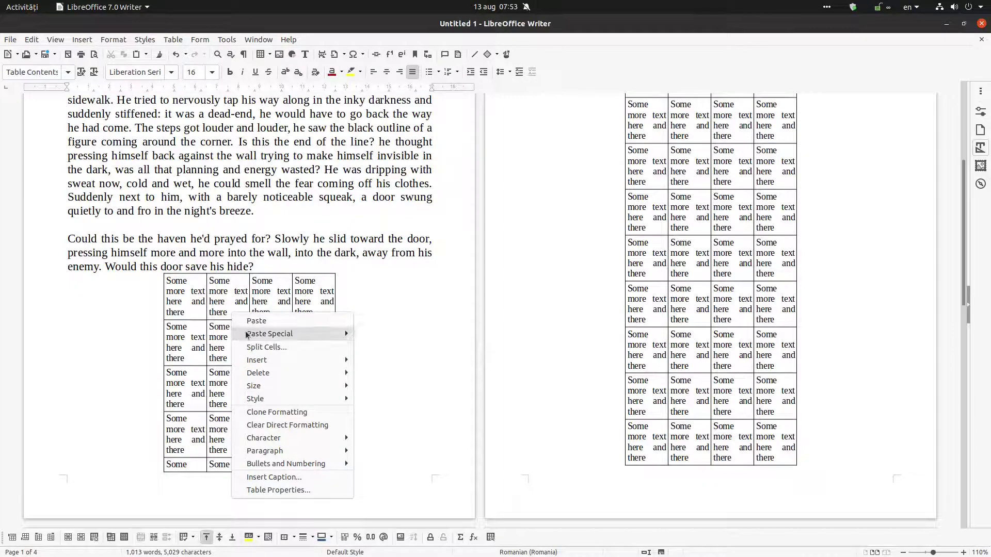
left_click(279, 489)
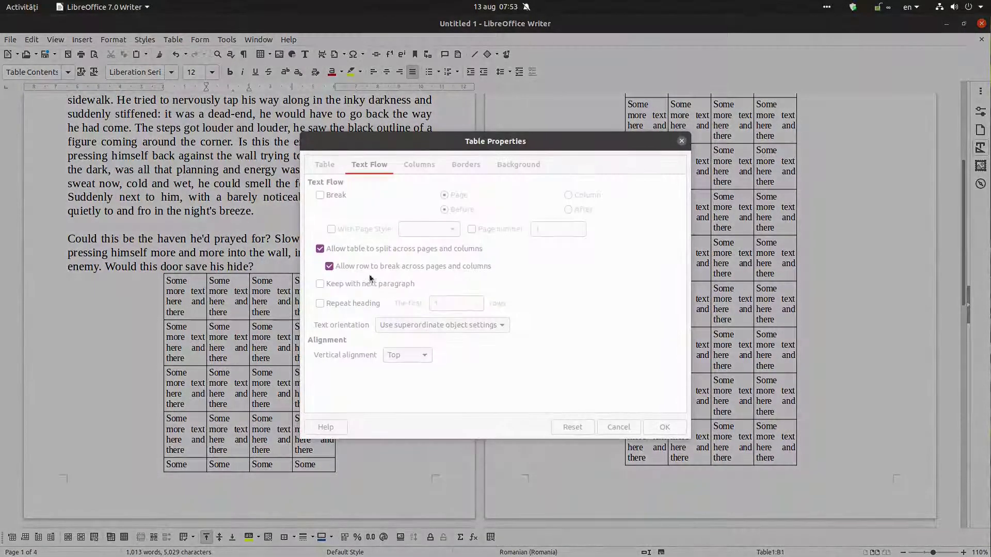
left_click(361, 265)
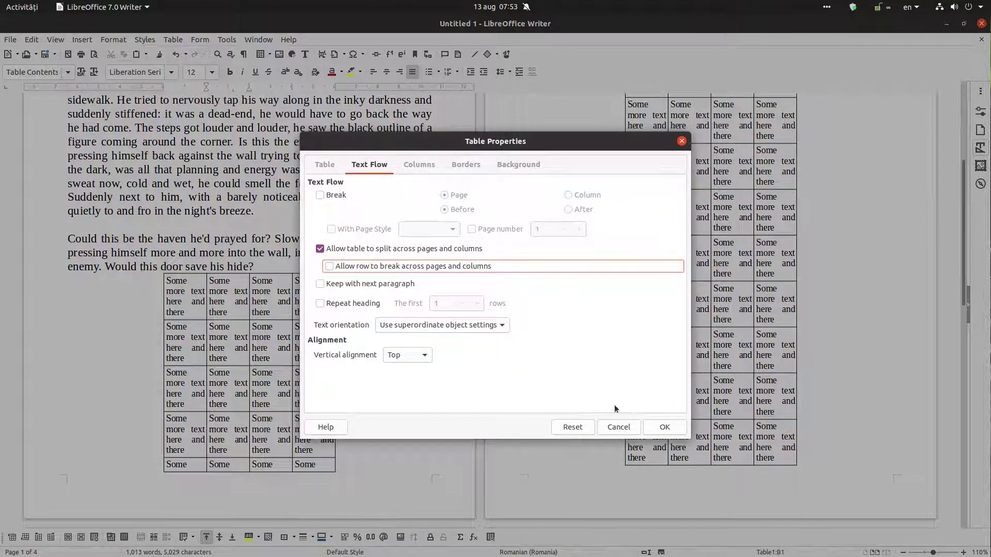
left_click(665, 427)
scroll(596, 286, "up", 3)
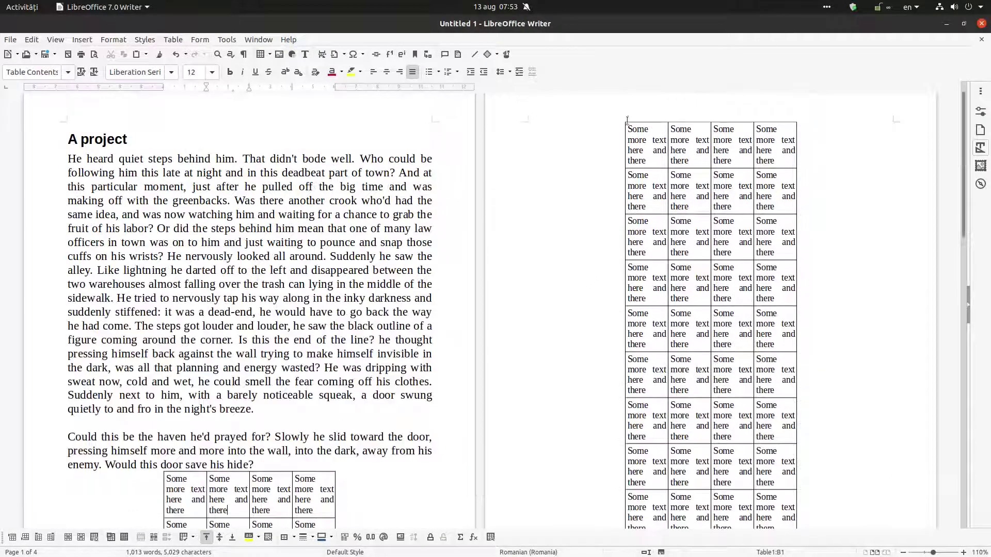
scroll(346, 358, "down", 6)
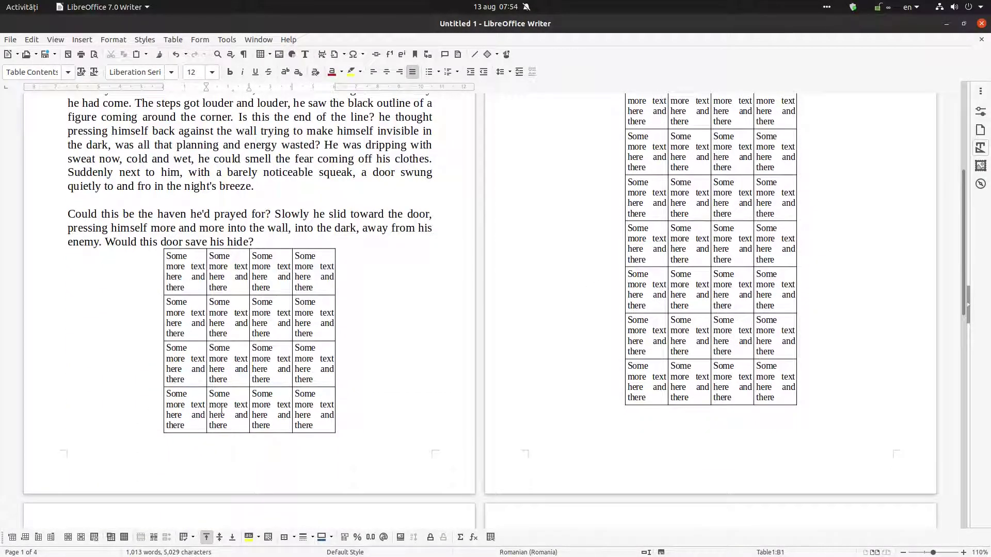
scroll(393, 411, "up", 6)
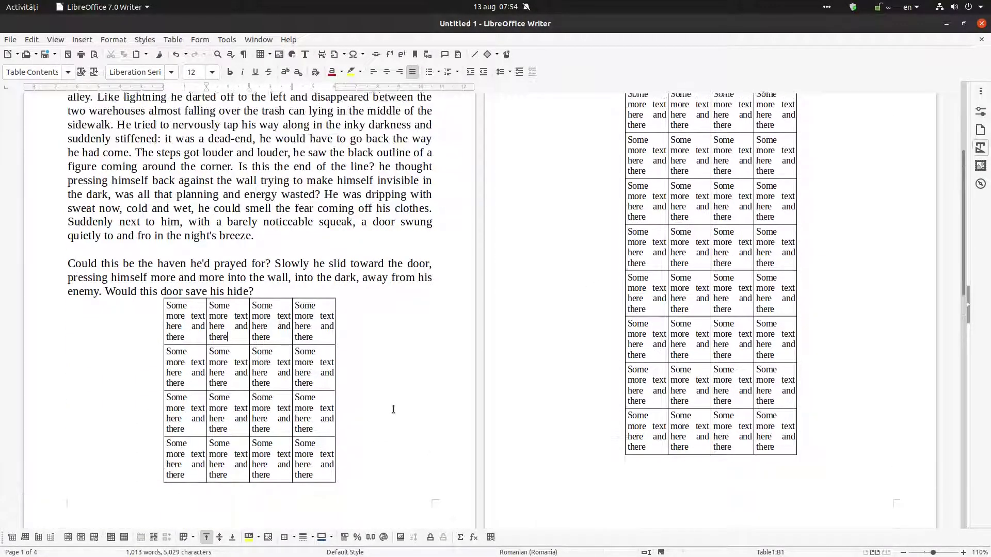
scroll(288, 411, "down", 5)
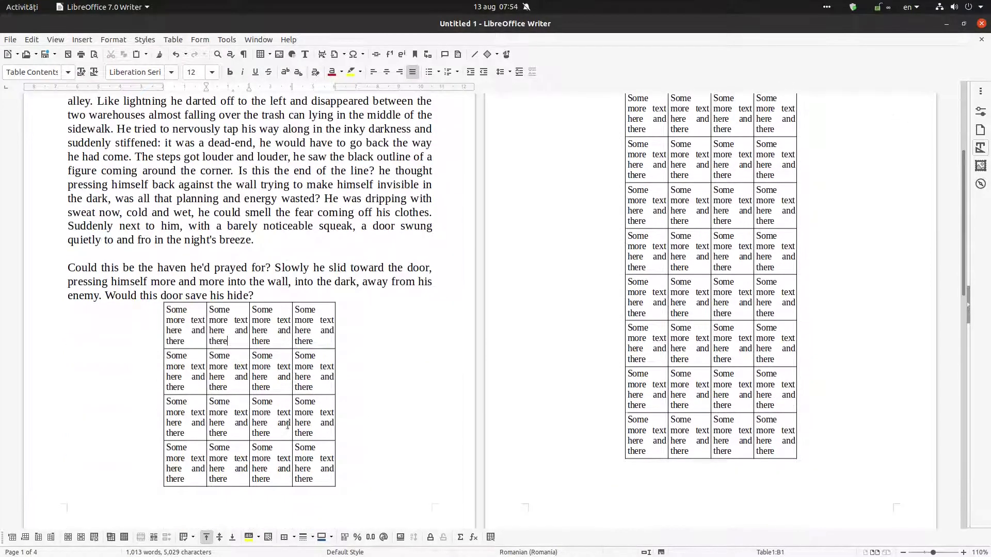
right_click(280, 411)
left_click(267, 406)
right_click(267, 406)
left_click(287, 398)
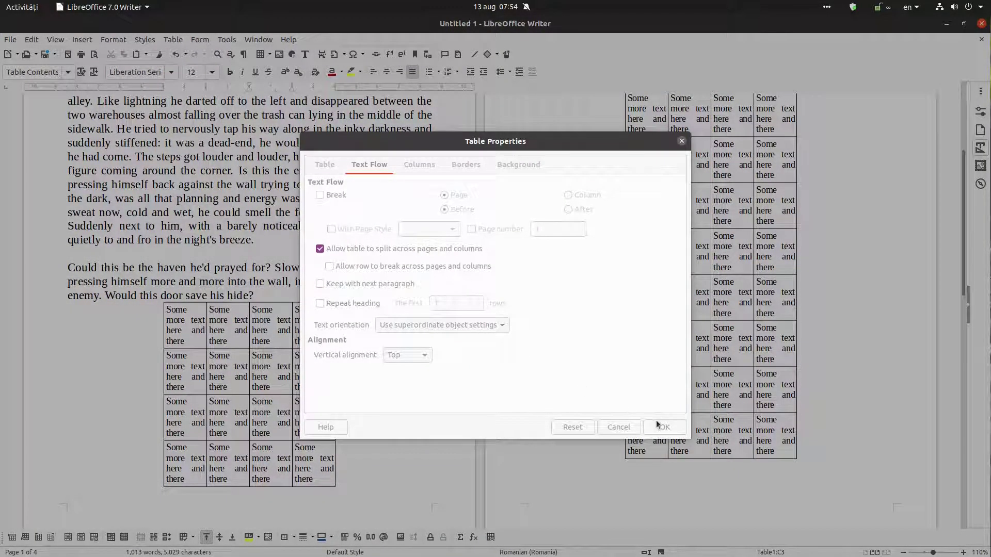
left_click(661, 426)
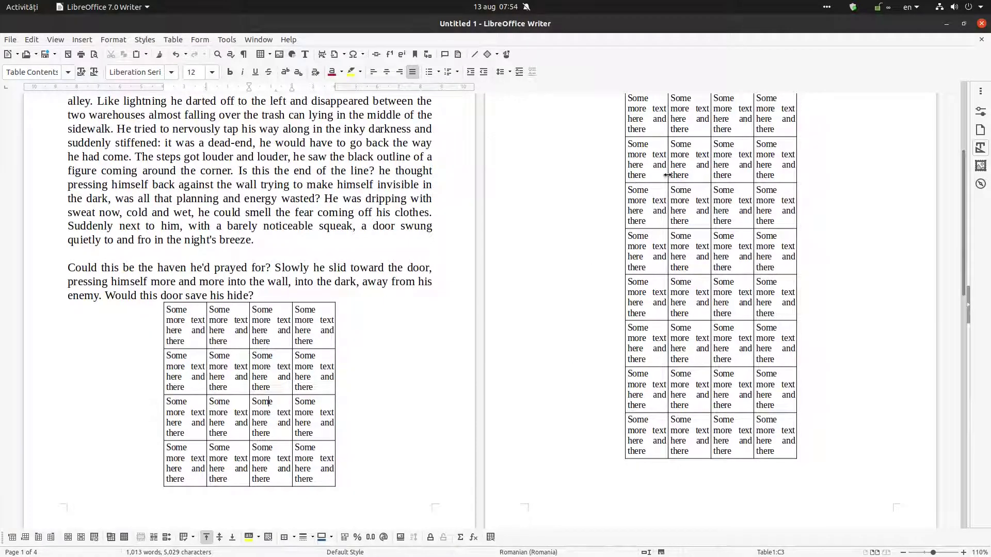
scroll(647, 199, "up", 6)
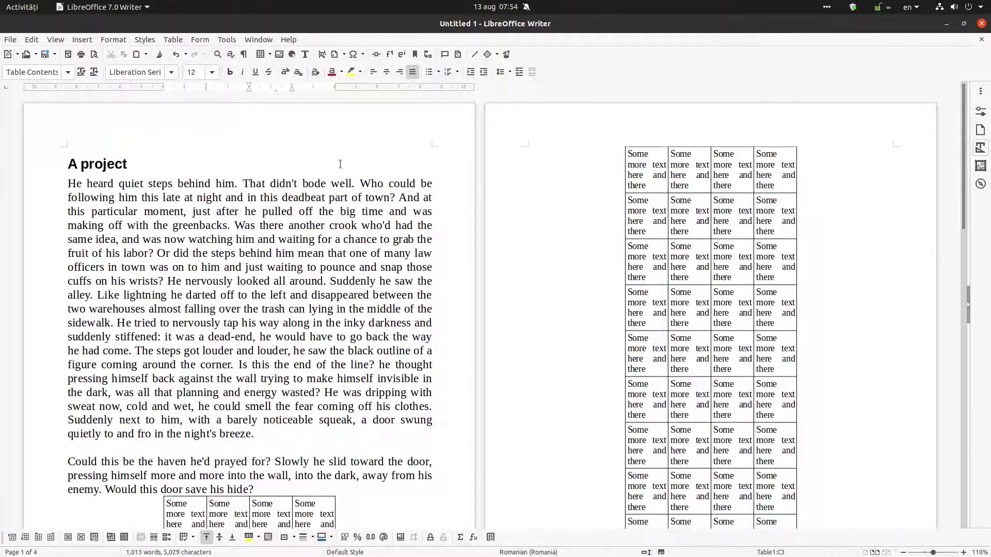
left_click(288, 39)
left_click(308, 201)
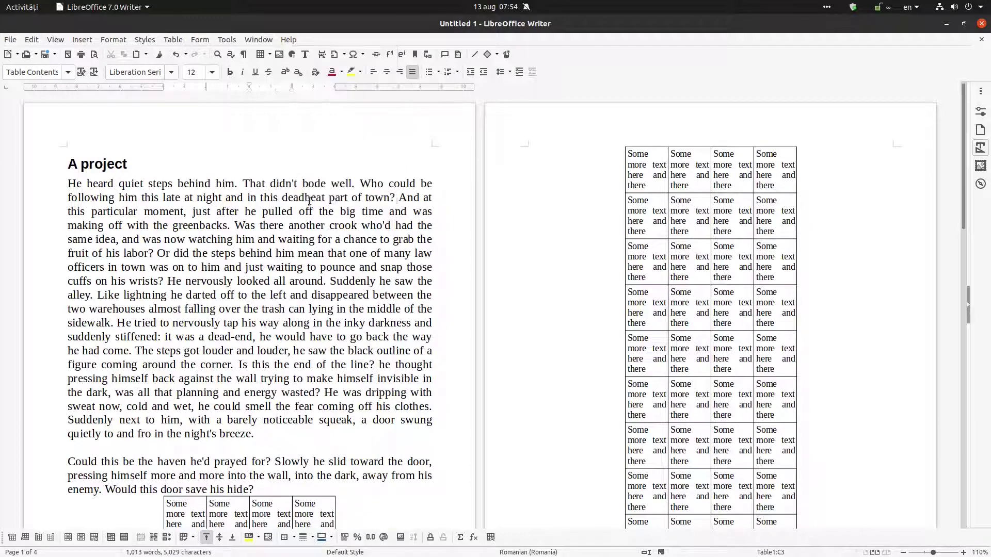